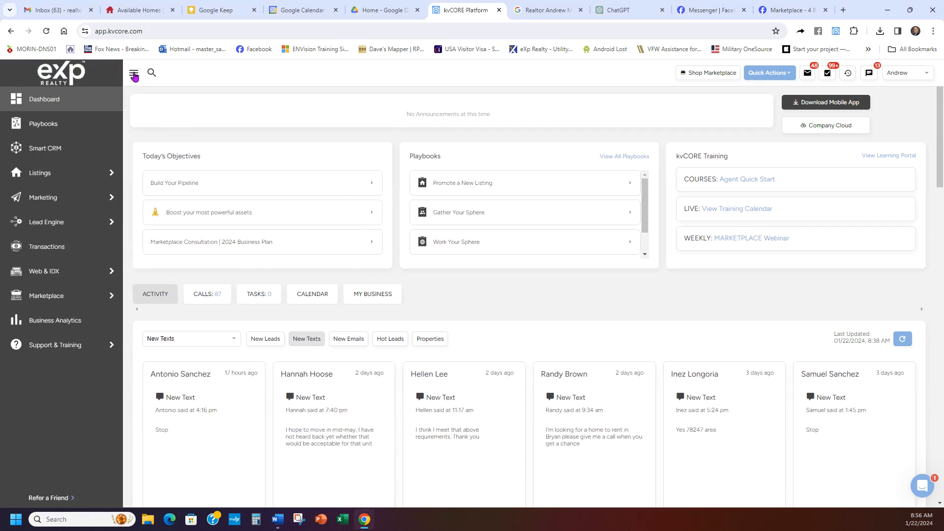
Step: Open the Scheduled Mass Emails tool from the marketing tools and features
{"action": "mouse_move", "coordinate": [73, 205]}
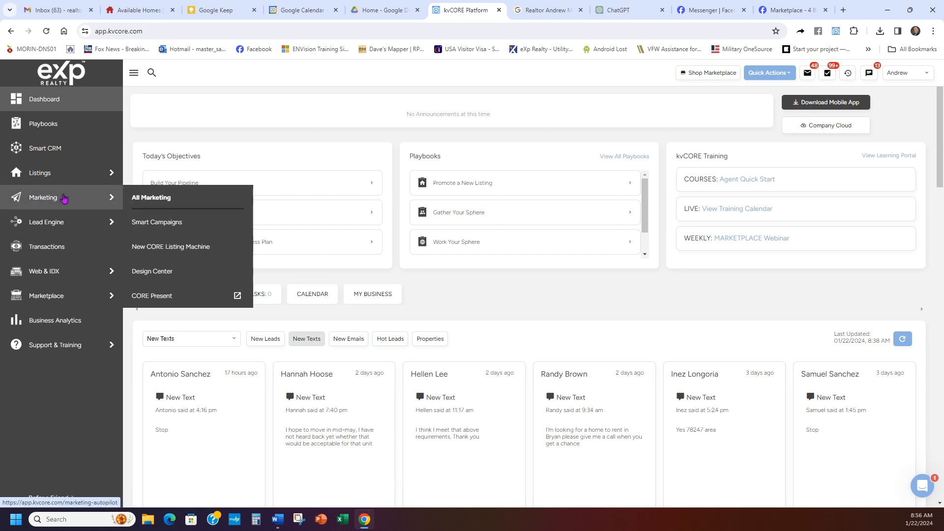
{"action": "left_click", "coordinate": [64, 198]}
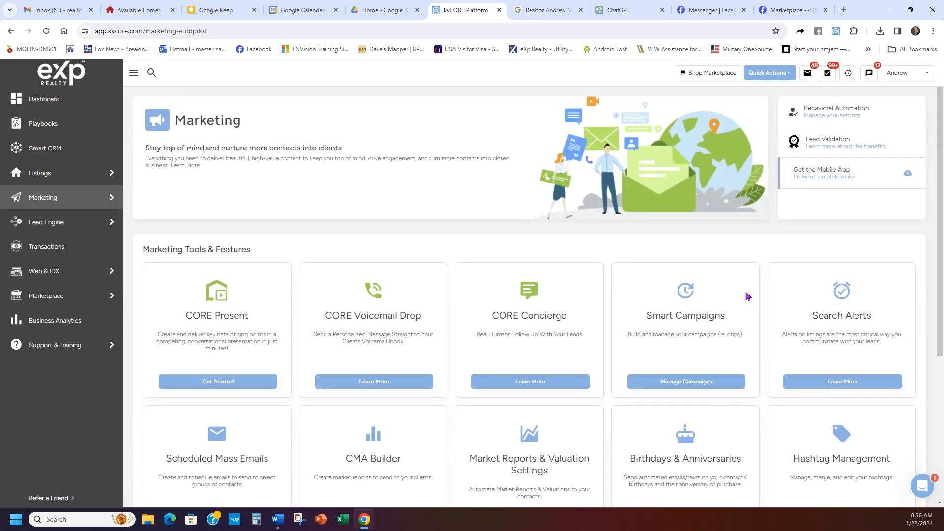
{"action": "scroll", "coordinate": [492, 227], "scroll_direction": "down", "scroll_amount": 3}
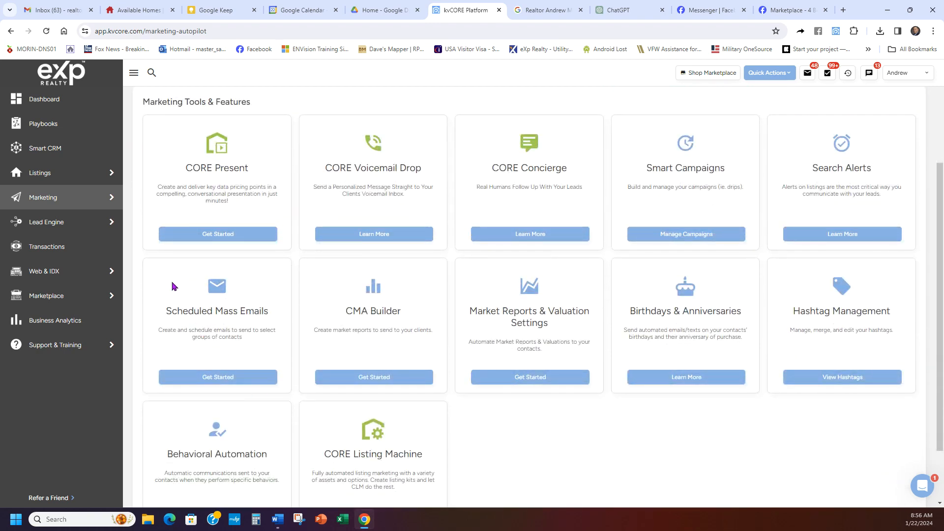
{"action": "left_click", "coordinate": [207, 378]}
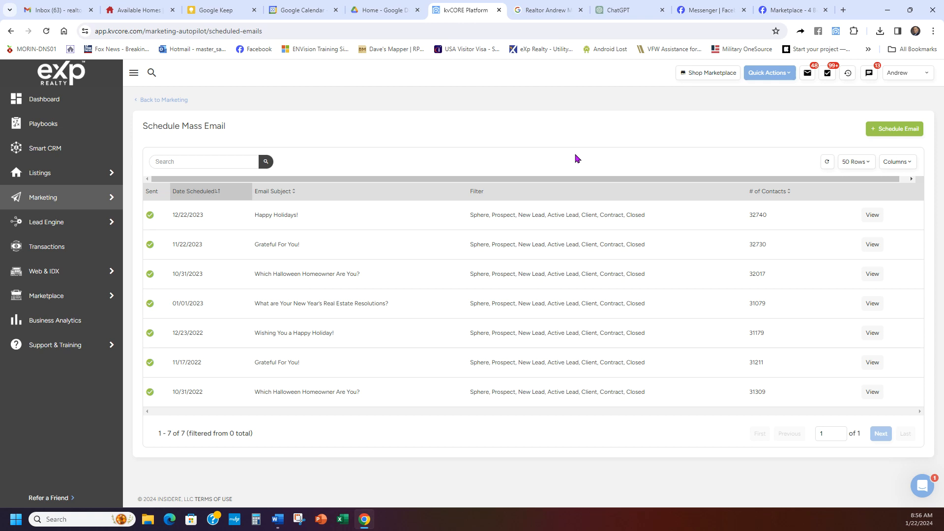
{"action": "left_click", "coordinate": [897, 132]}
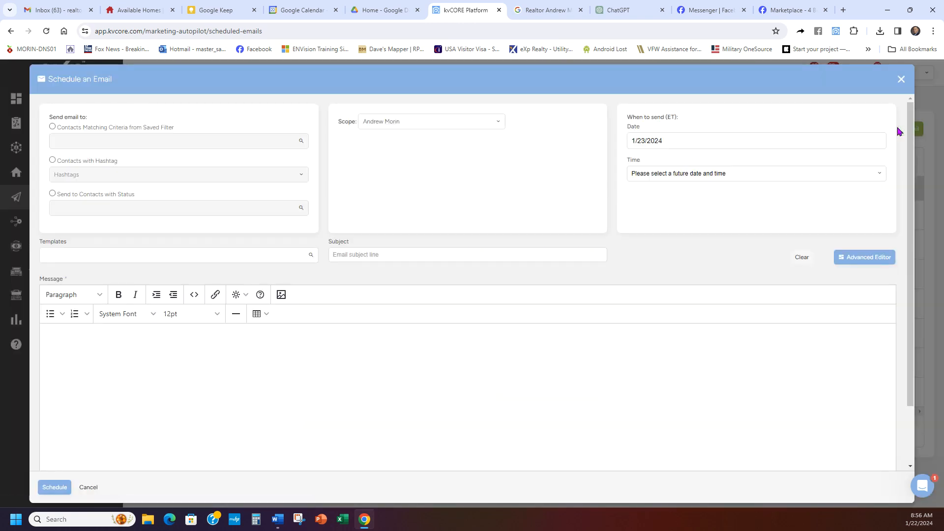
{"action": "left_click", "coordinate": [899, 84]}
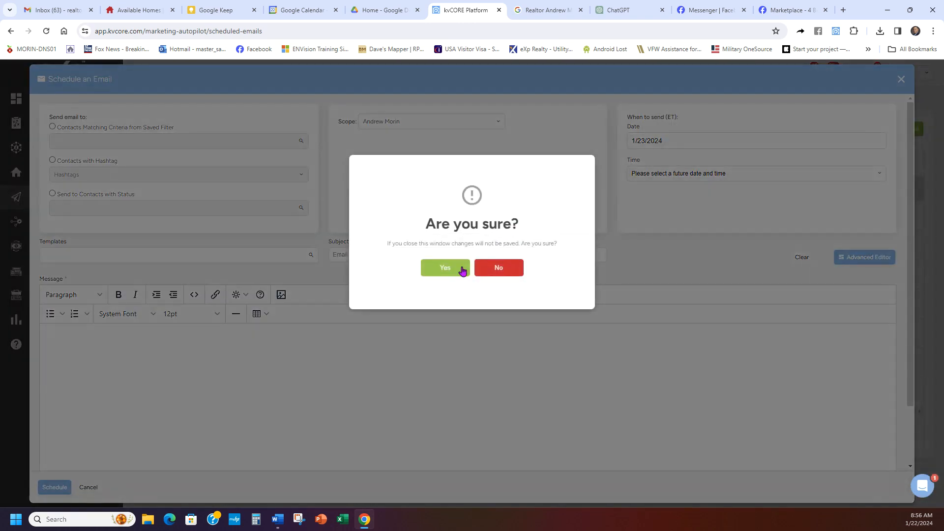
{"action": "left_click", "coordinate": [463, 269]}
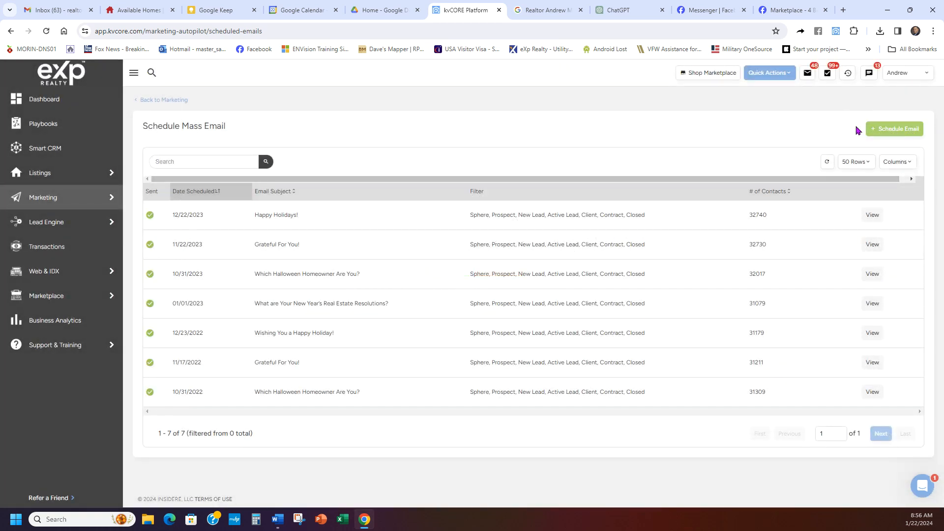
Step: Start a new scheduled email and apply a "Holiday - Happy Holidays" template found by searching the templates for "holida"
{"action": "left_click", "coordinate": [887, 132]}
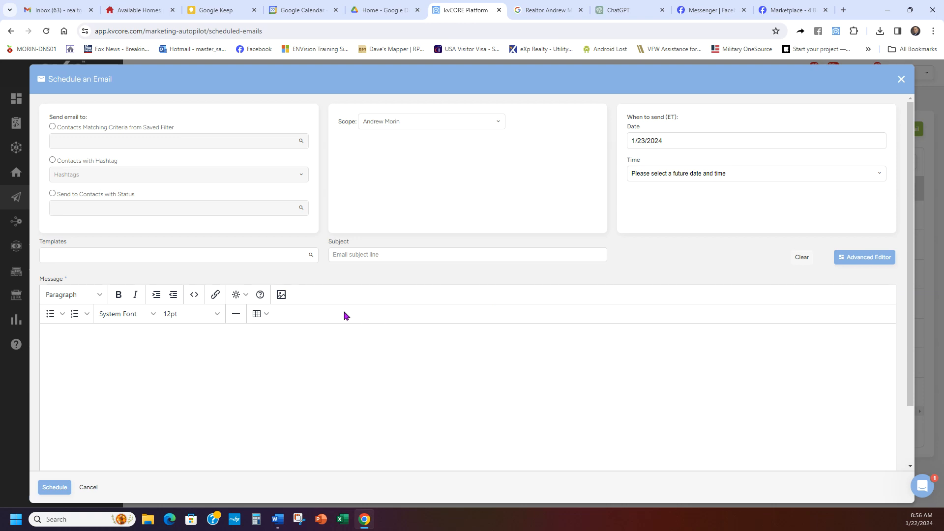
{"action": "left_click", "coordinate": [156, 255]}
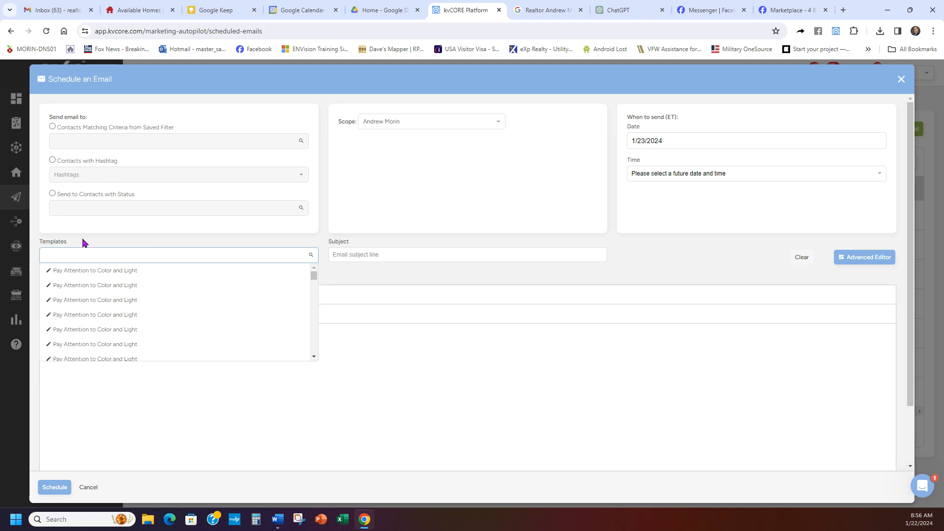
{"action": "left_click_drag", "start_coordinate": [84, 242], "coordinate": [40, 246]}
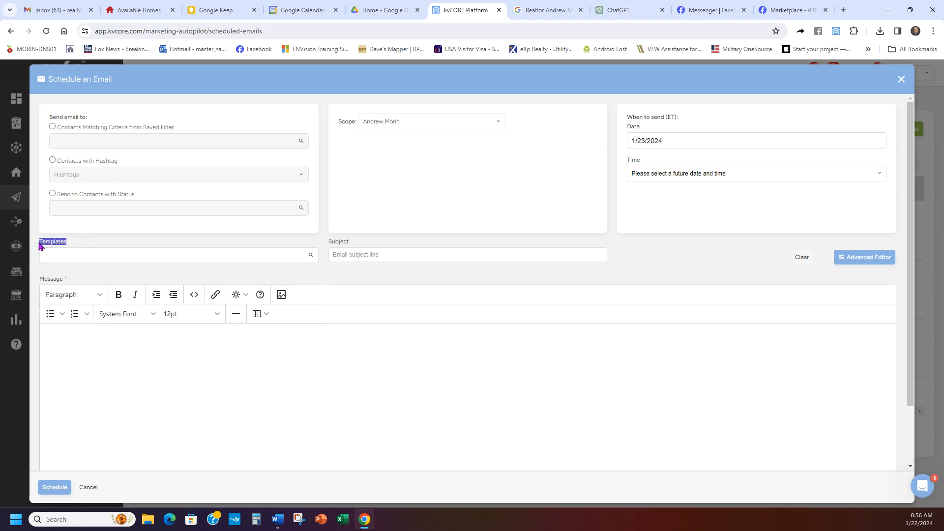
{"action": "left_click", "coordinate": [95, 254]}
{"action": "type", "text": "holida"}
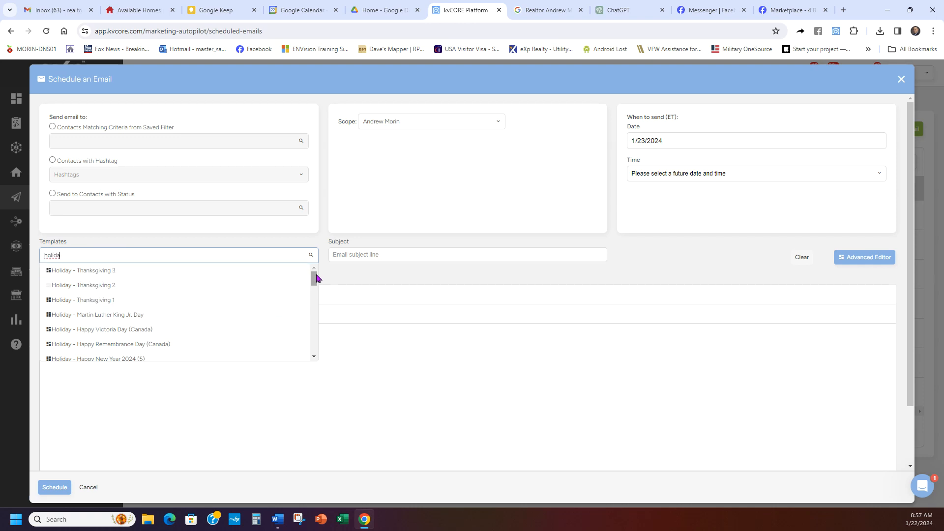
{"action": "left_click_drag", "start_coordinate": [316, 275], "coordinate": [312, 293]}
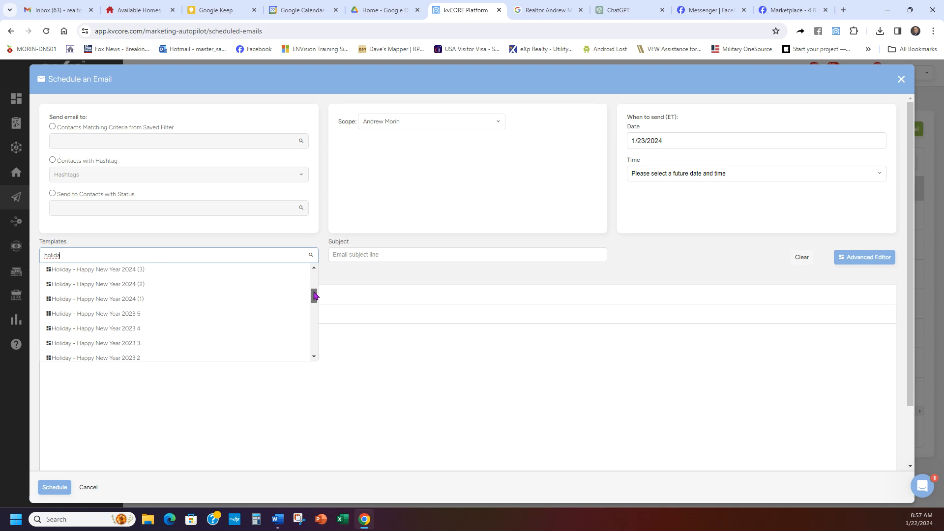
{"action": "scroll", "coordinate": [237, 305], "scroll_direction": "down", "scroll_amount": 4}
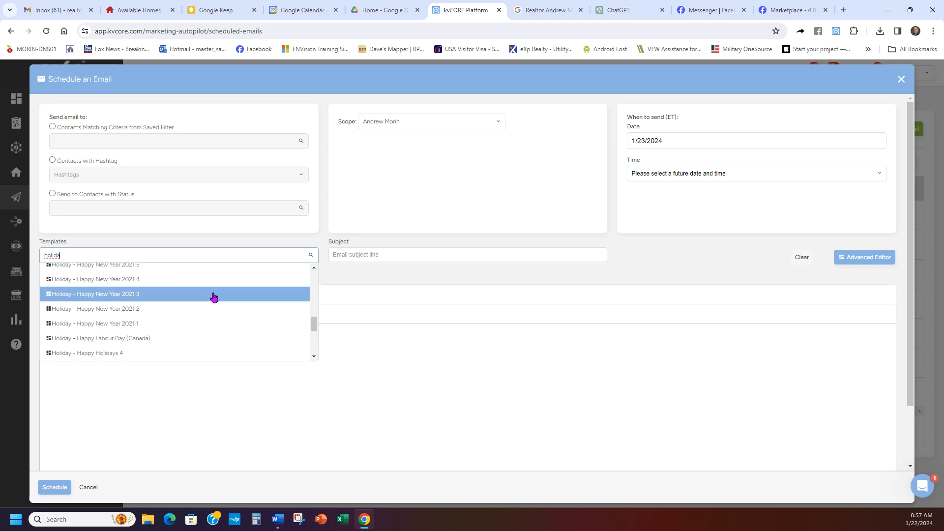
{"action": "left_click", "coordinate": [125, 320]}
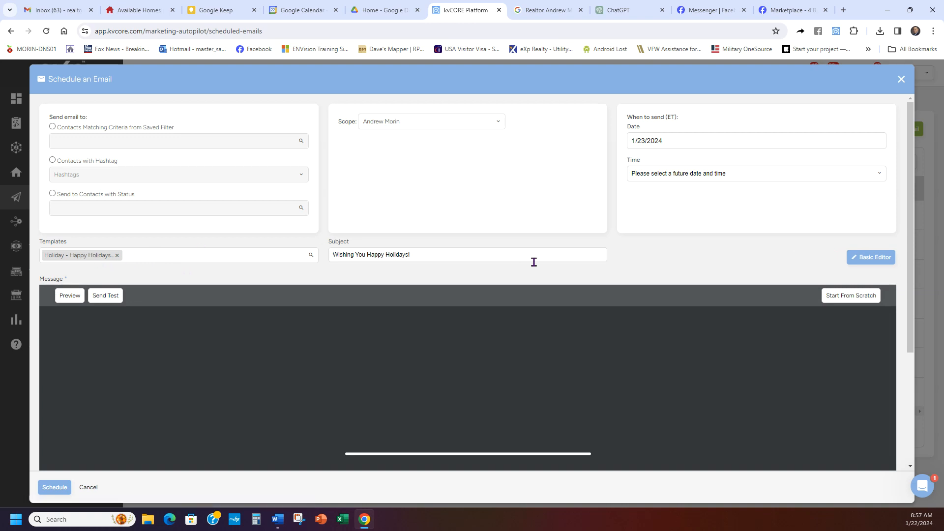
Step: Review the holiday template's image, greeting text, agent signature placeholder and website button in the message editor
{"action": "scroll", "coordinate": [698, 333], "scroll_direction": "down", "scroll_amount": 3}
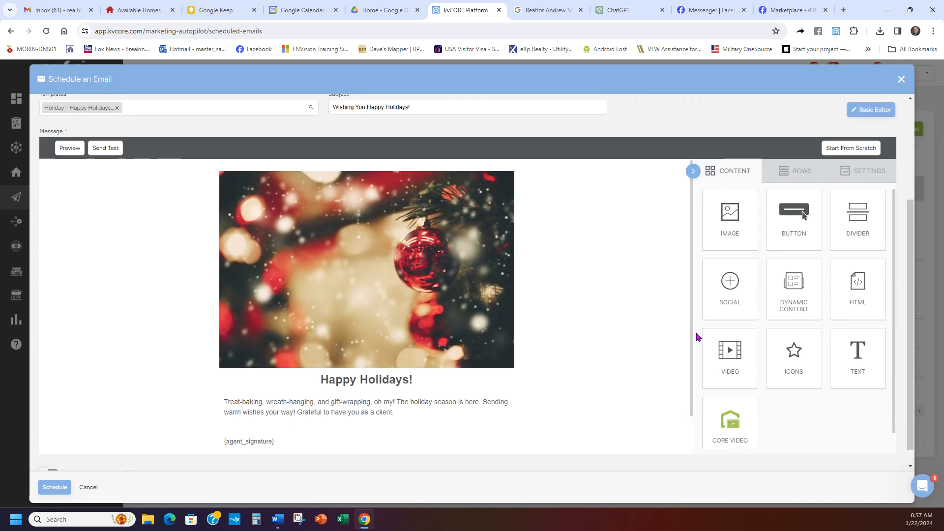
{"action": "scroll", "coordinate": [447, 331], "scroll_direction": "down", "scroll_amount": 1}
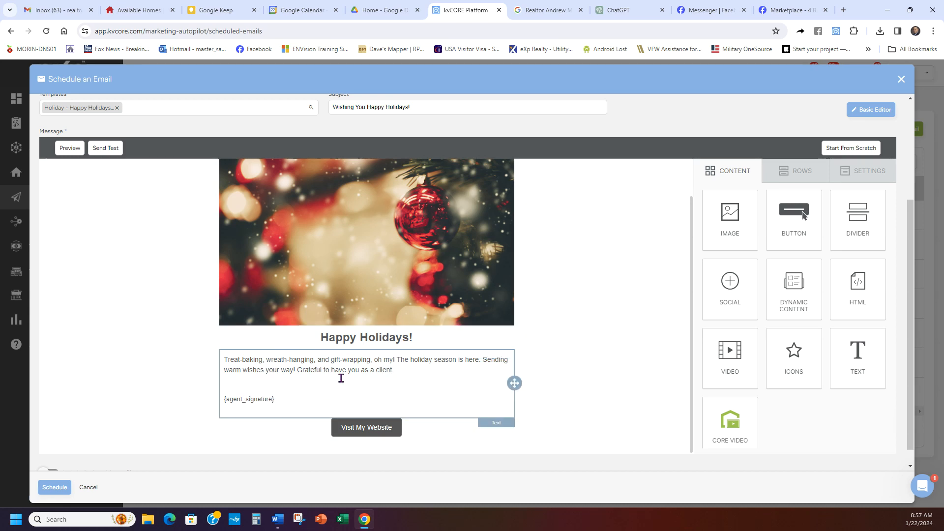
{"action": "scroll", "coordinate": [546, 316], "scroll_direction": "up", "scroll_amount": 4}
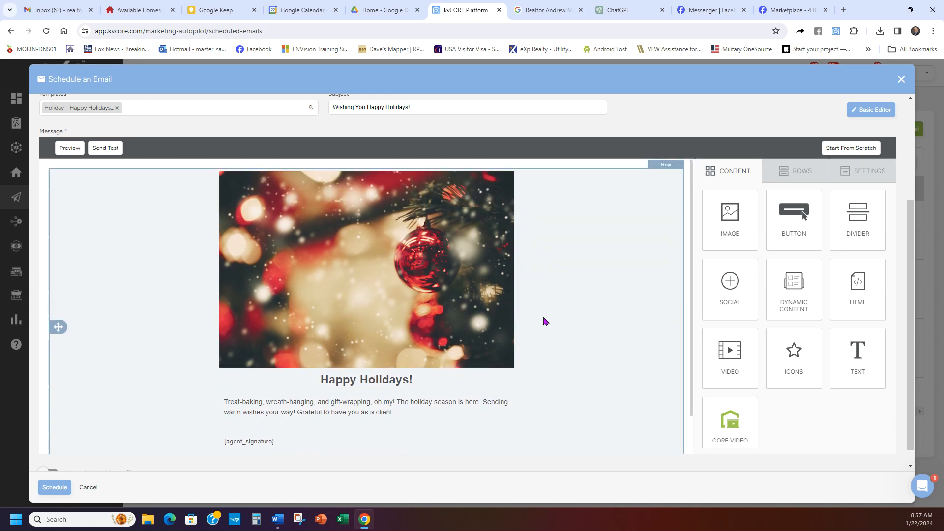
{"action": "scroll", "coordinate": [549, 316], "scroll_direction": "down", "scroll_amount": 1}
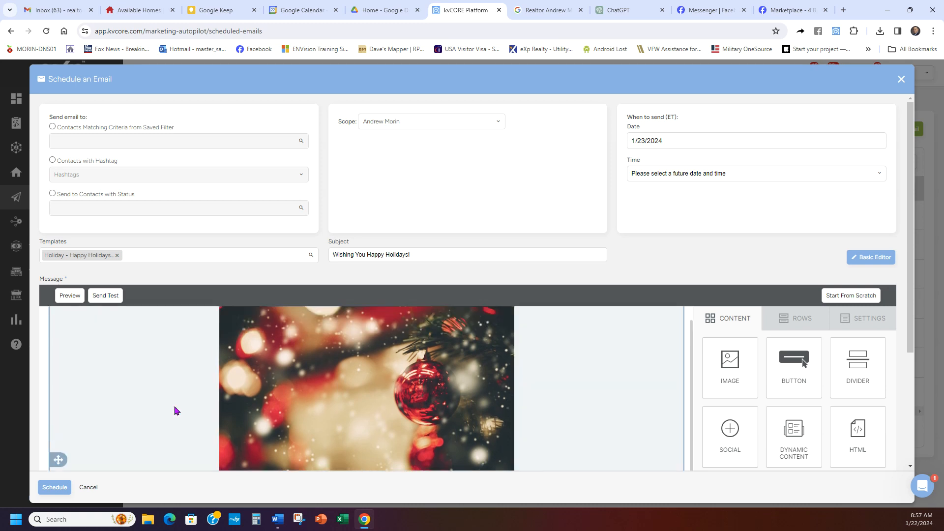
{"action": "scroll", "coordinate": [582, 388], "scroll_direction": "down", "scroll_amount": 4}
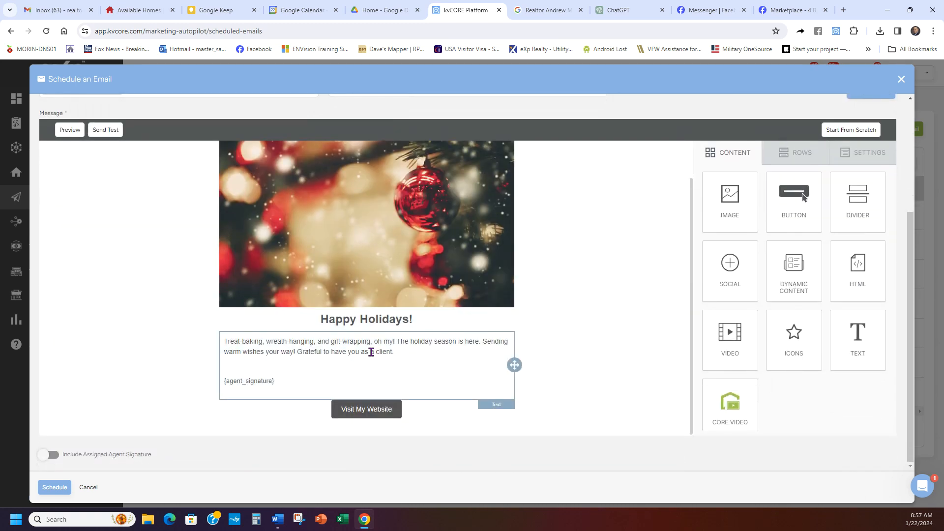
{"action": "left_click", "coordinate": [369, 350]}
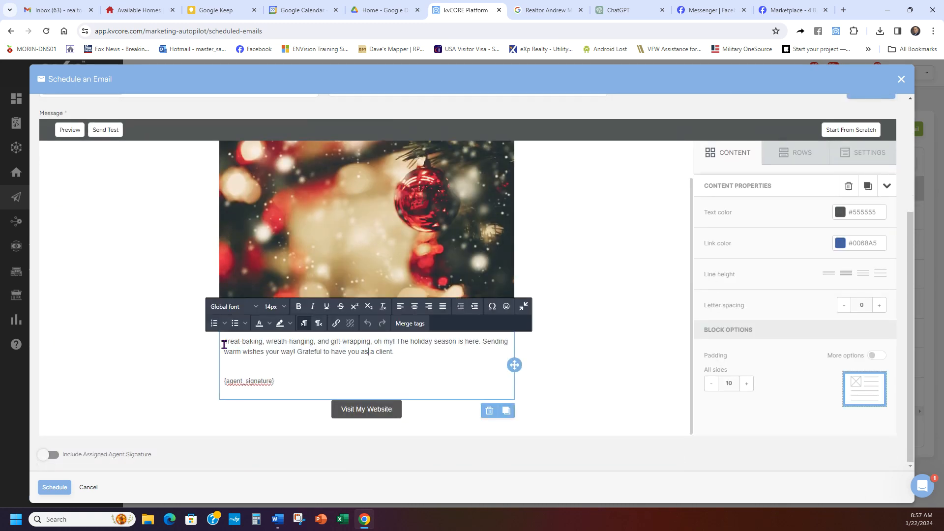
{"action": "left_click", "coordinate": [633, 358]}
{"action": "scroll", "coordinate": [599, 358], "scroll_direction": "up", "scroll_amount": 1}
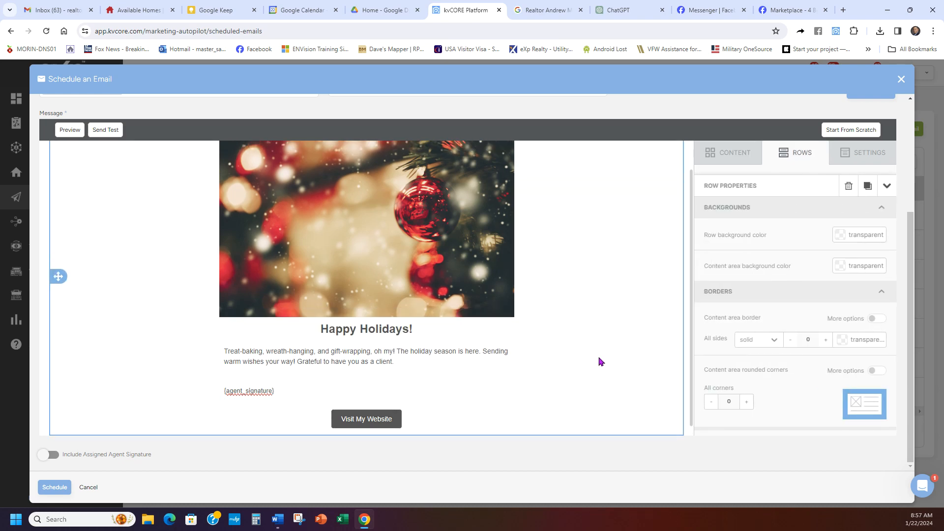
{"action": "scroll", "coordinate": [754, 302], "scroll_direction": "up", "scroll_amount": 4}
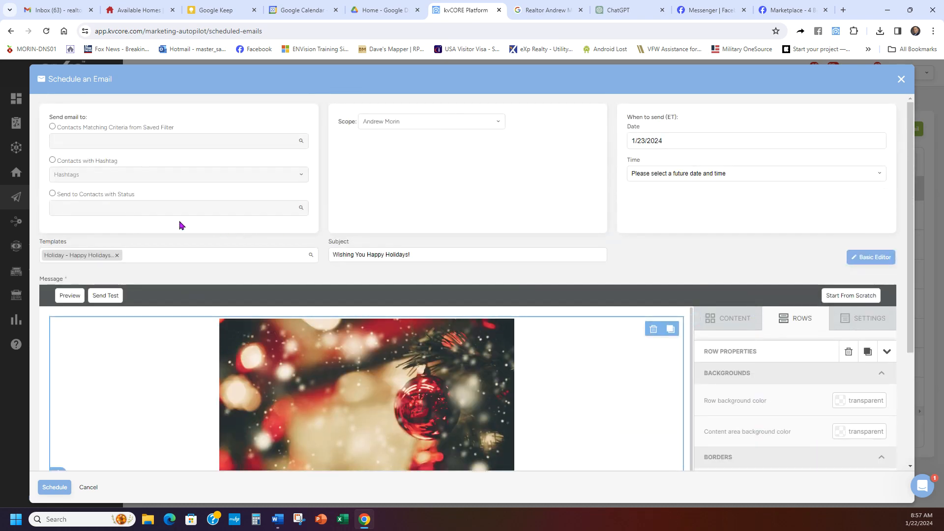
Step: Address the email to contacts by status and add the Sphere, Prospect and New Lead statuses
{"action": "left_click", "coordinate": [92, 195]}
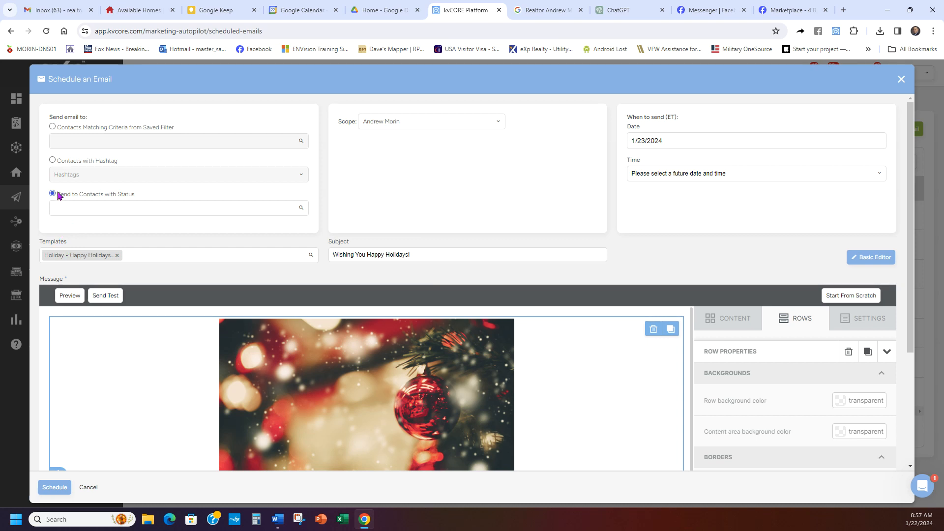
{"action": "triple_click", "coordinate": [136, 196]}
{"action": "left_click", "coordinate": [138, 199]}
{"action": "left_click", "coordinate": [93, 206]}
{"action": "left_click", "coordinate": [91, 226]}
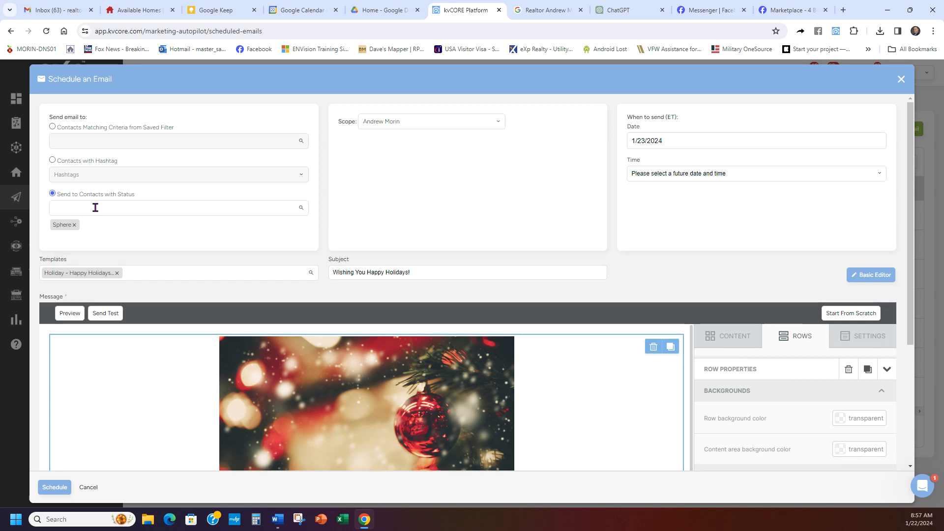
{"action": "left_click", "coordinate": [95, 208]}
{"action": "left_click", "coordinate": [95, 238]}
{"action": "left_click", "coordinate": [98, 208]}
{"action": "left_click", "coordinate": [102, 252]}
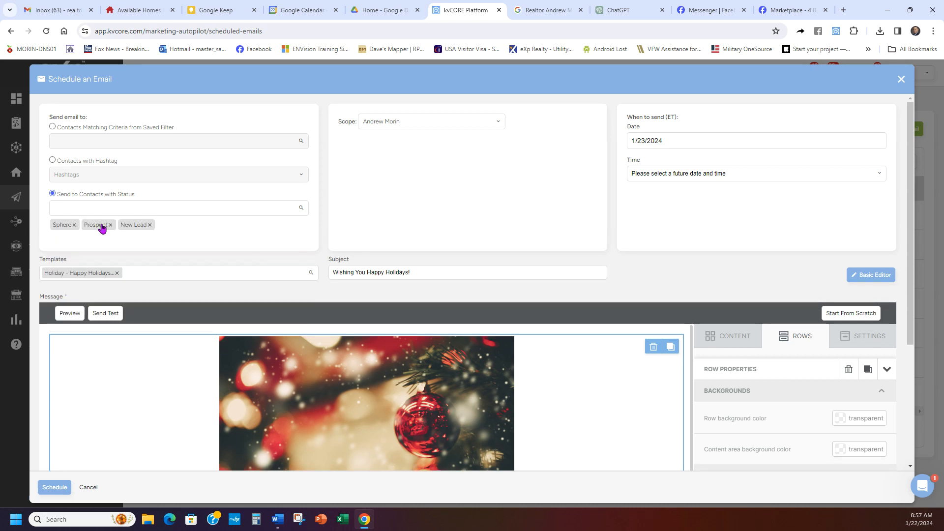
Step: Add the Active Lead, Client, Contract and Closed statuses to the email's recipients
{"action": "left_click", "coordinate": [101, 209]}
{"action": "left_click", "coordinate": [110, 266]}
{"action": "left_click", "coordinate": [116, 210]}
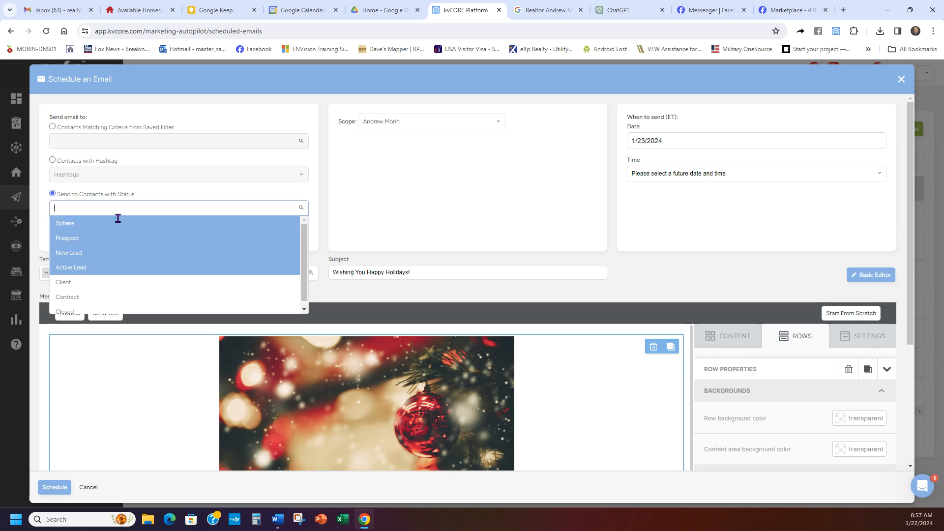
{"action": "left_click", "coordinate": [124, 281]}
{"action": "left_click", "coordinate": [127, 209]}
{"action": "left_click", "coordinate": [131, 299]}
{"action": "left_click", "coordinate": [116, 208]}
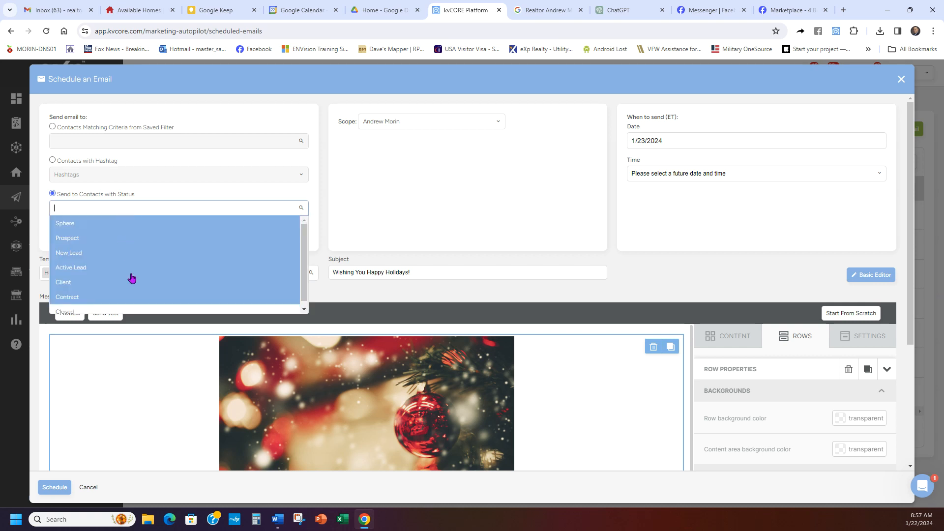
{"action": "left_click", "coordinate": [139, 307]}
{"action": "left_click", "coordinate": [167, 207]}
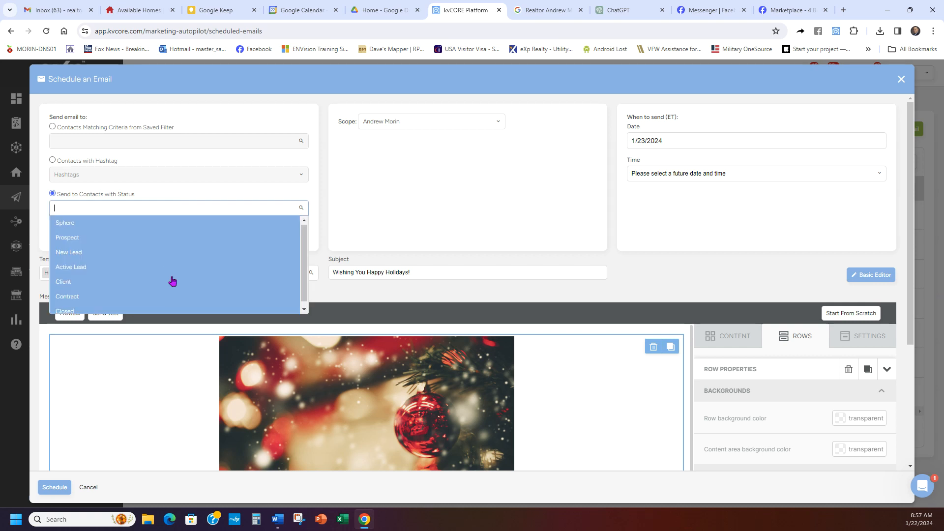
{"action": "left_click", "coordinate": [340, 305]}
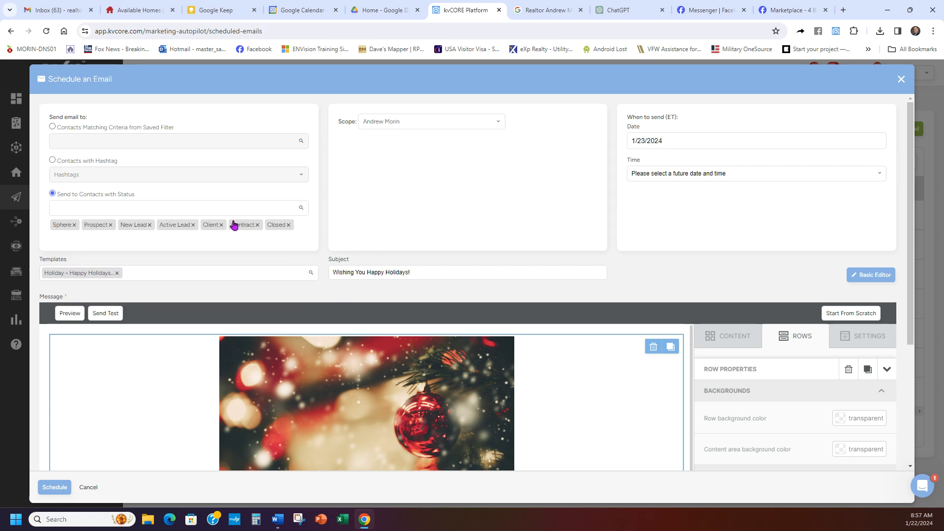
Step: Set the email's send date to December 24, 2024
{"action": "left_click", "coordinate": [675, 138]}
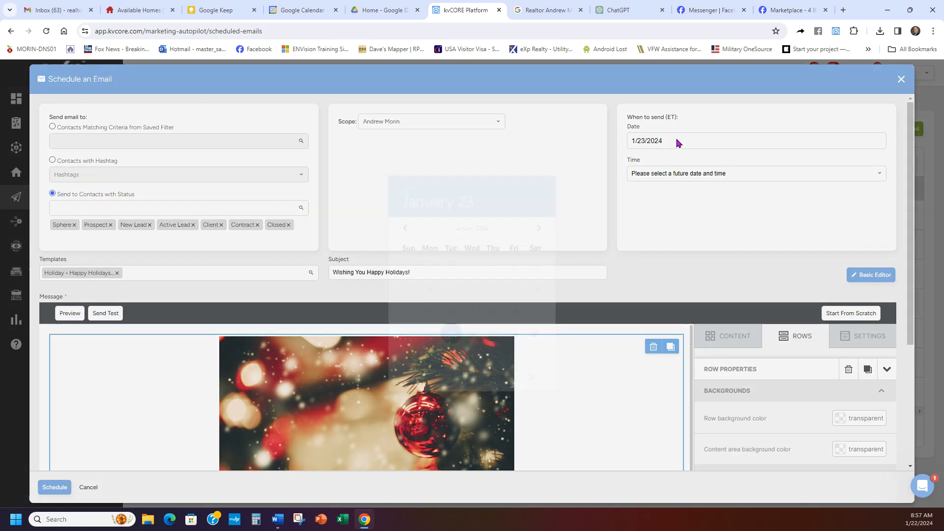
{"action": "left_click", "coordinate": [540, 228]}
{"action": "left_click", "coordinate": [539, 228]}
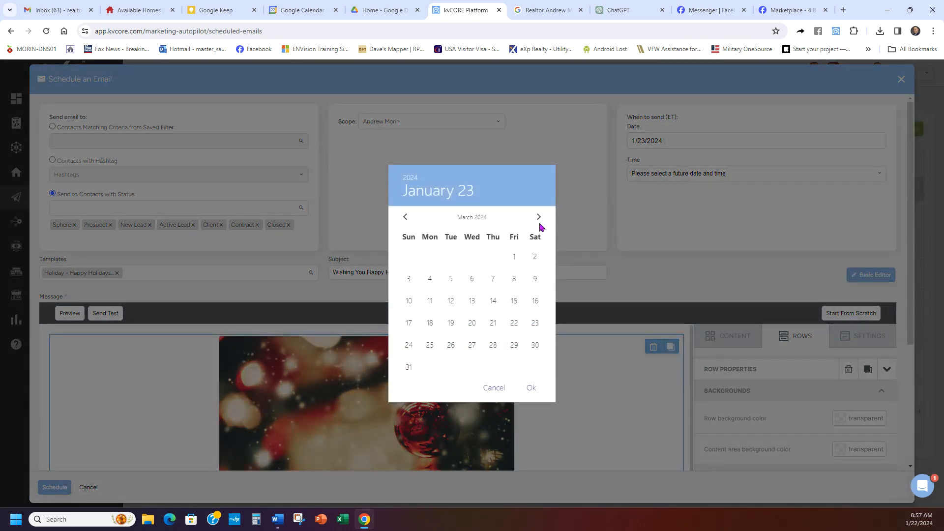
{"action": "left_click", "coordinate": [540, 226]}
{"action": "left_click", "coordinate": [540, 227]}
{"action": "left_click", "coordinate": [539, 227]}
{"action": "left_click", "coordinate": [539, 227]}
{"action": "left_click", "coordinate": [539, 226]}
{"action": "left_click", "coordinate": [539, 227]}
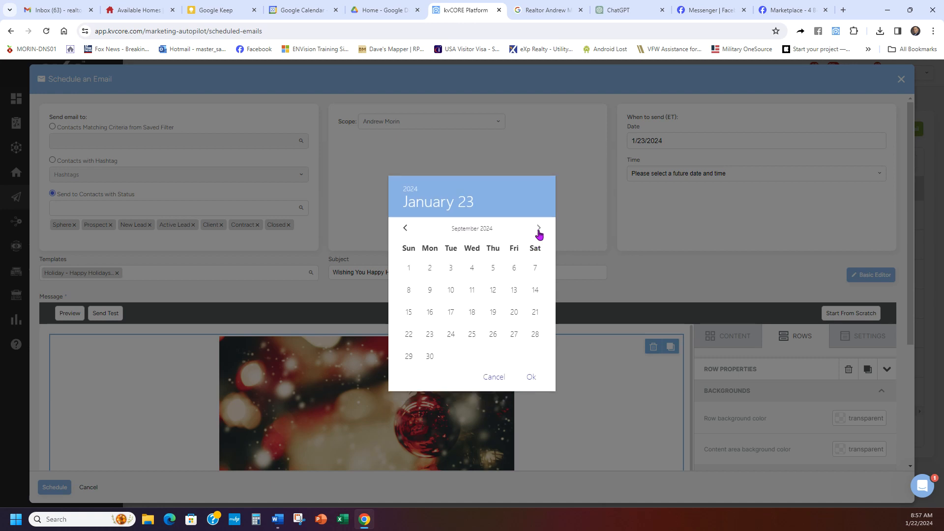
{"action": "left_click", "coordinate": [540, 228]}
{"action": "left_click", "coordinate": [541, 229]}
{"action": "left_click", "coordinate": [540, 229]}
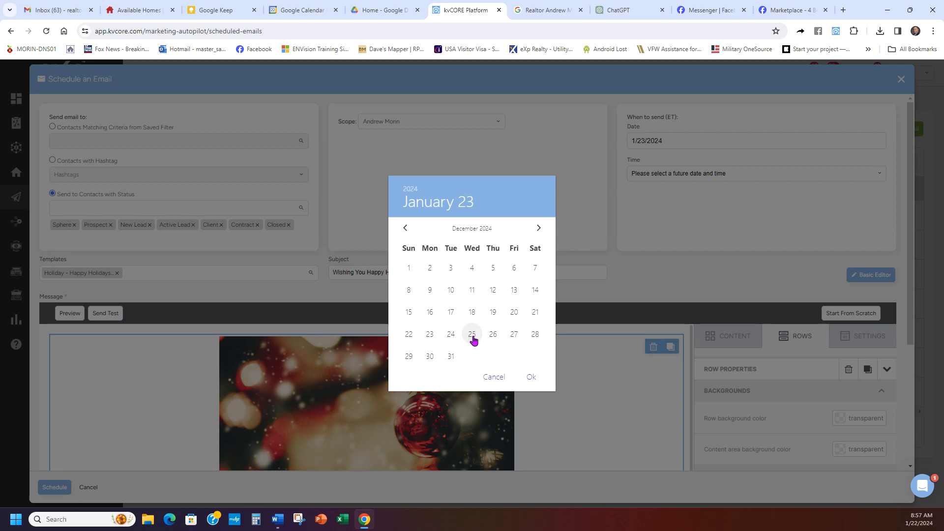
{"action": "left_click", "coordinate": [451, 335]}
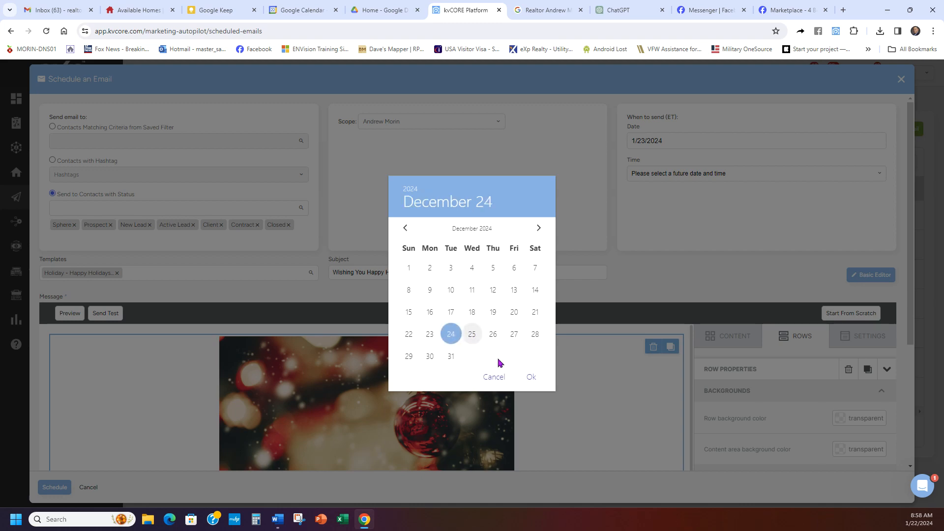
{"action": "left_click", "coordinate": [532, 376]}
Step: Set the holiday email's send time to 4:00 pm
{"action": "left_click", "coordinate": [722, 172]}
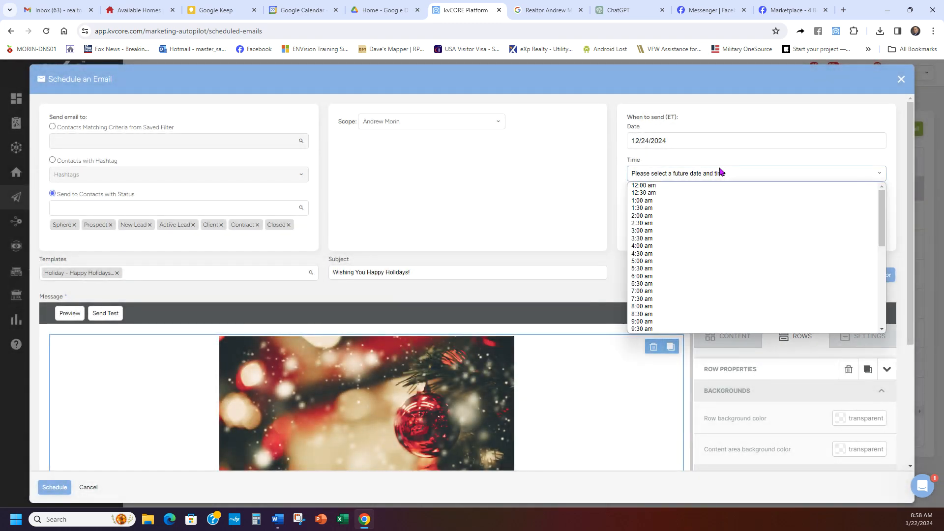
{"action": "scroll", "coordinate": [714, 225], "scroll_direction": "down", "scroll_amount": 4}
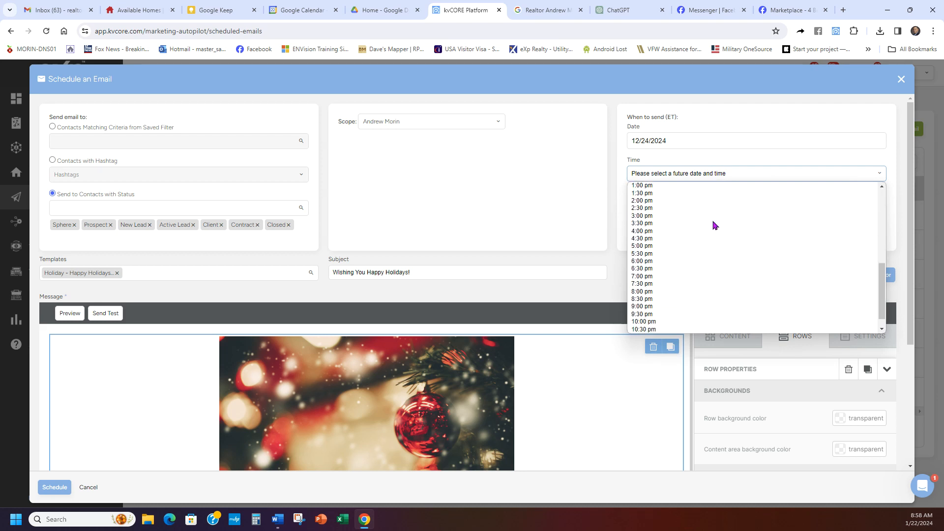
{"action": "left_click", "coordinate": [644, 232]}
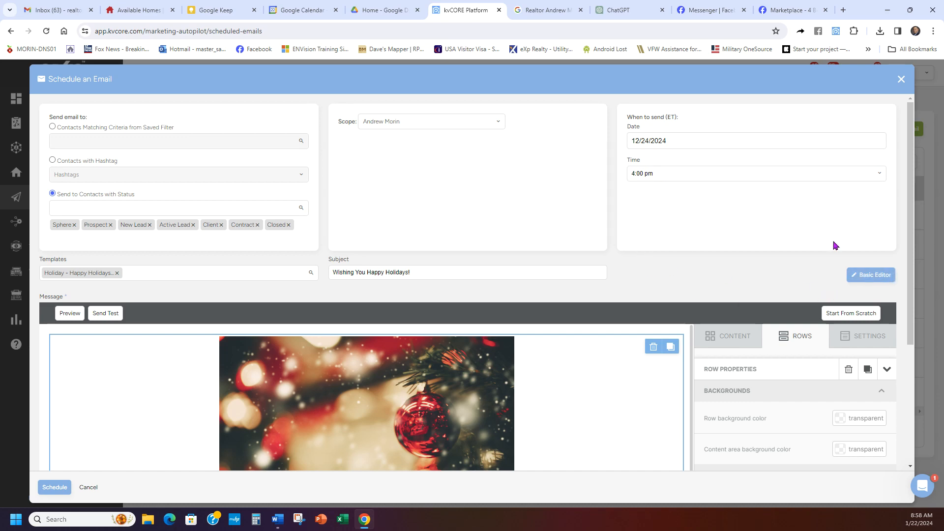
Step: Schedule the "Wishing You Happy Holidays!" email with the chosen recipients, date and time, and dismiss the notification
{"action": "scroll", "coordinate": [835, 245], "scroll_direction": "down", "scroll_amount": 4}
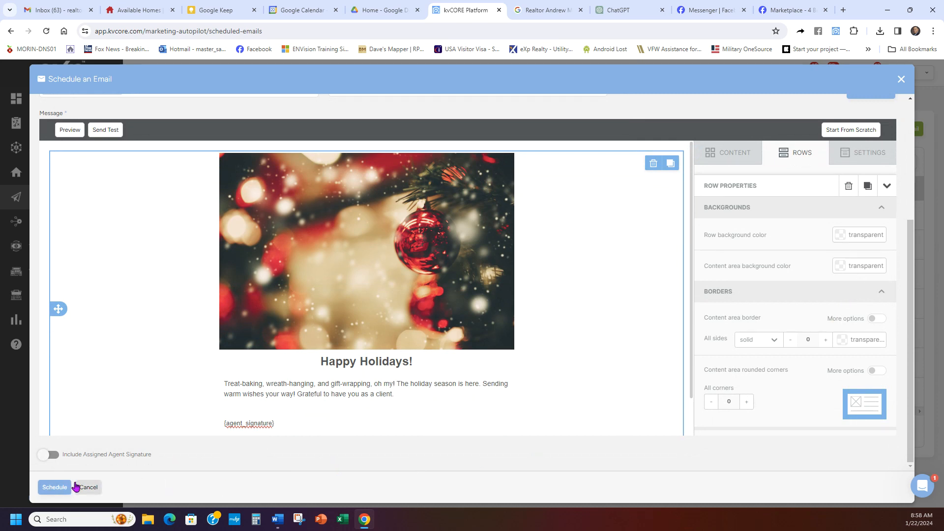
{"action": "left_click", "coordinate": [51, 490]}
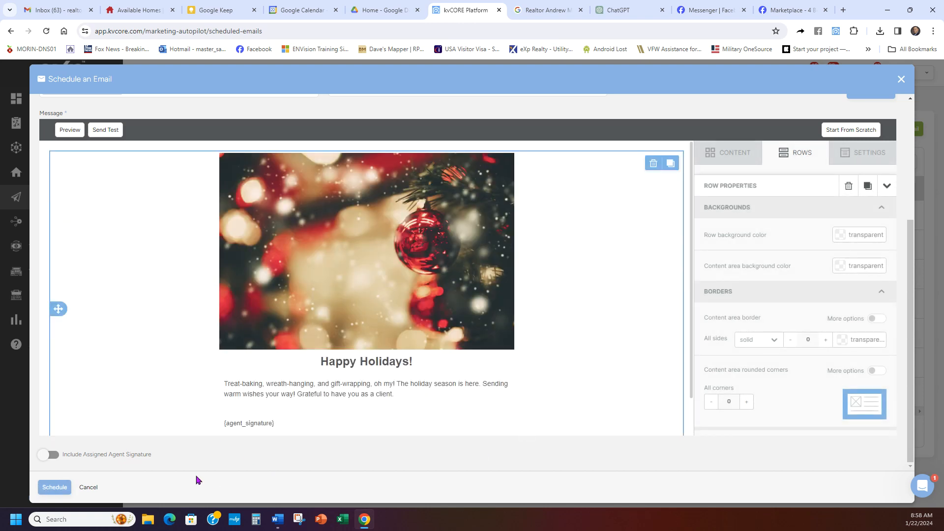
{"action": "left_click", "coordinate": [63, 490]}
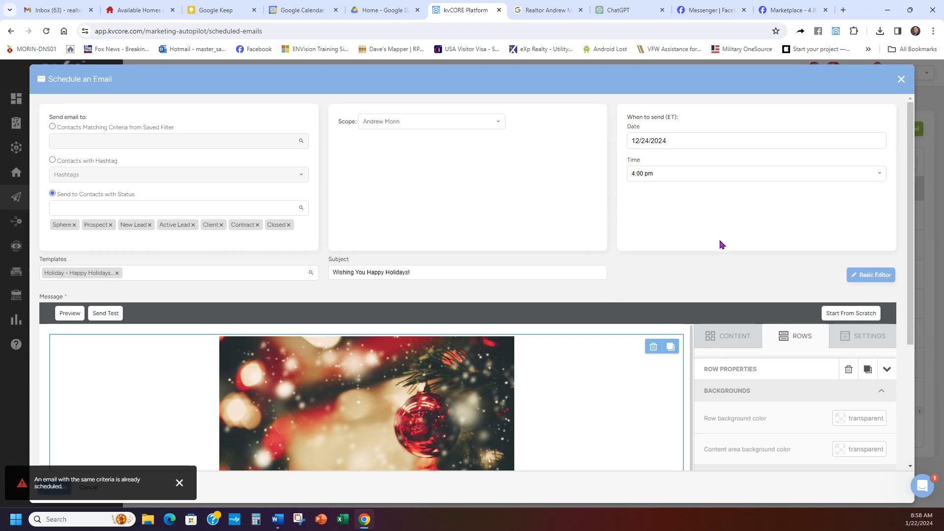
{"action": "scroll", "coordinate": [718, 243], "scroll_direction": "down", "scroll_amount": 3}
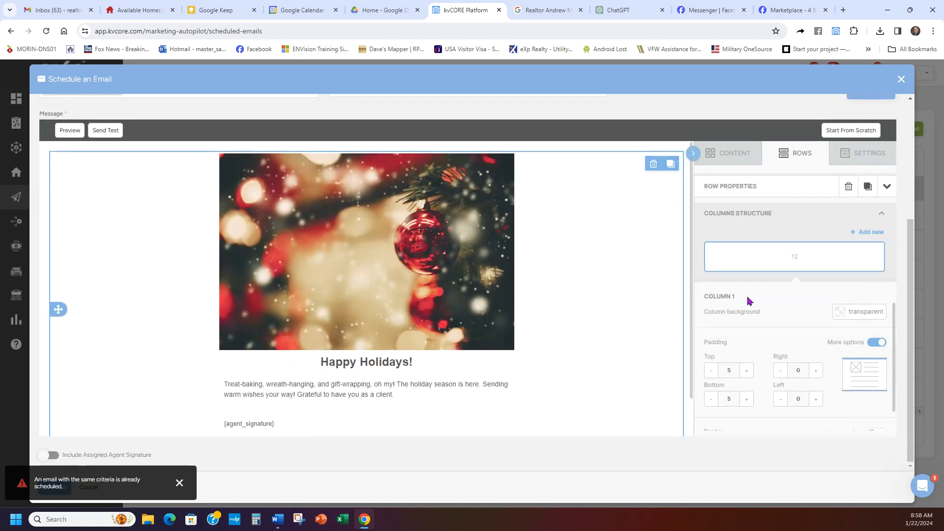
{"action": "left_click", "coordinate": [179, 484]}
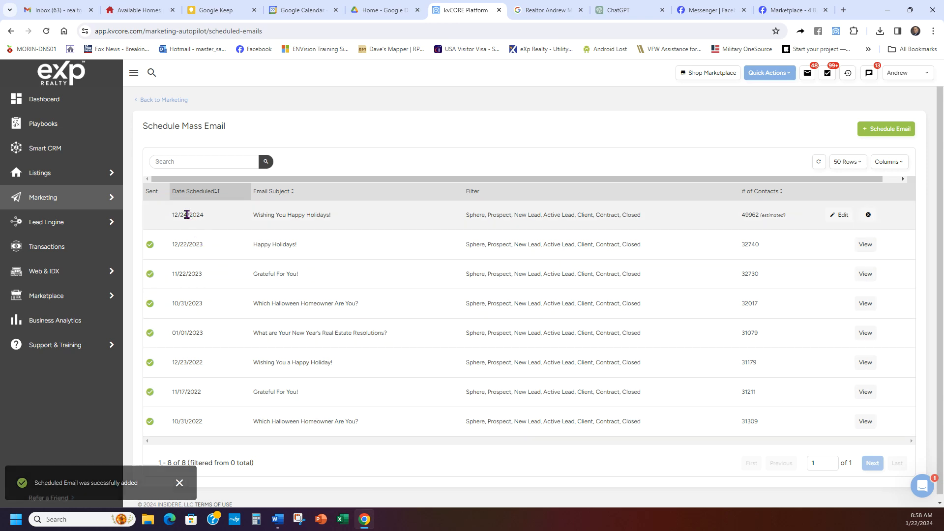
Step: Review the new 12/24/2024 entry's subject and number of contacts against the earlier mass emails in the list
{"action": "scroll", "coordinate": [309, 265], "scroll_direction": "down", "scroll_amount": 1}
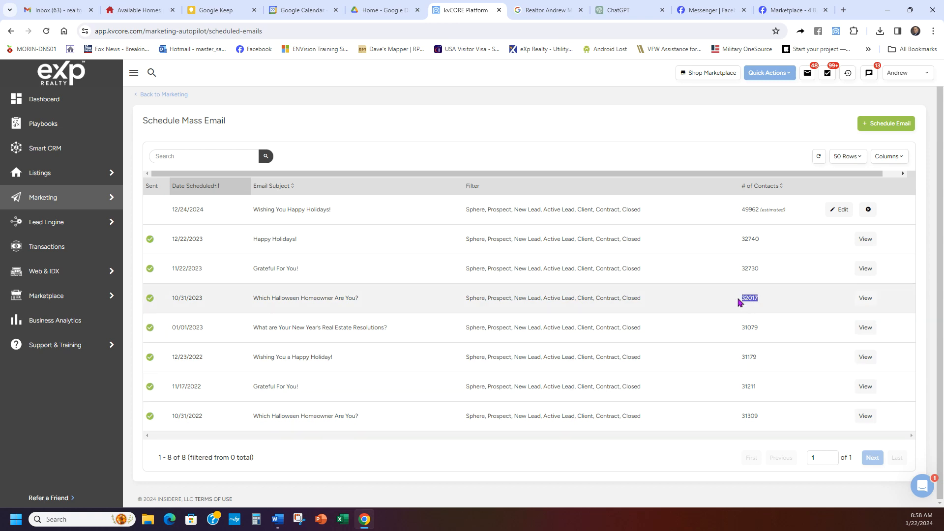
{"action": "scroll", "coordinate": [423, 288], "scroll_direction": "up", "scroll_amount": 1}
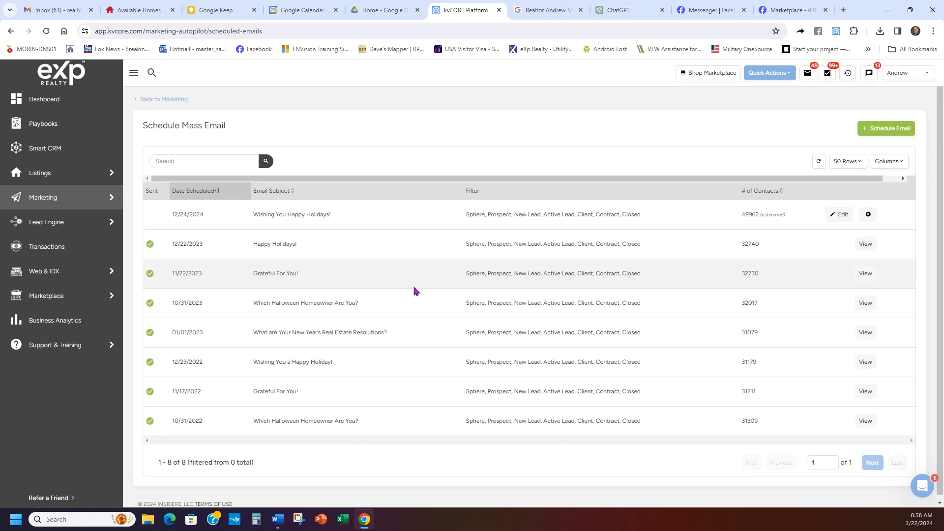
{"action": "left_click_drag", "start_coordinate": [793, 217], "coordinate": [741, 217]}
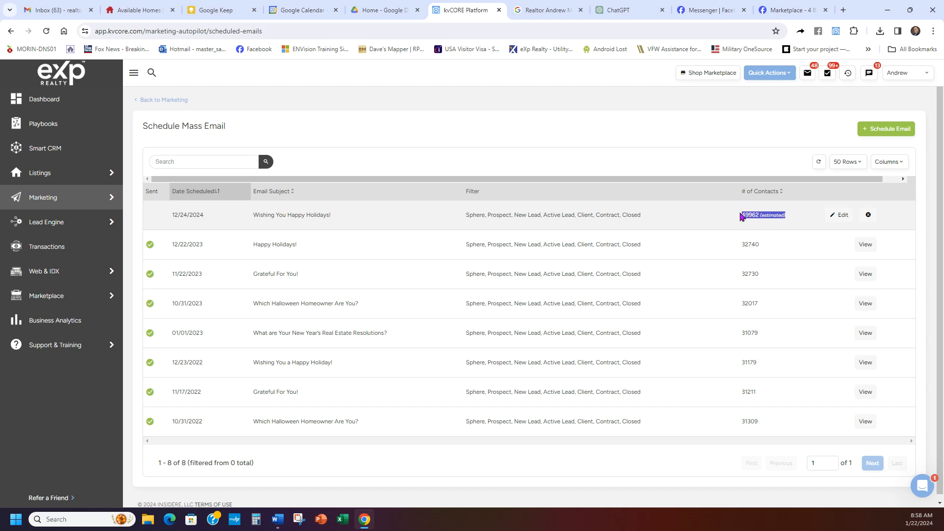
{"action": "left_click", "coordinate": [710, 222]}
{"action": "left_click_drag", "start_coordinate": [240, 217], "coordinate": [346, 216]}
{"action": "left_click", "coordinate": [346, 216]}
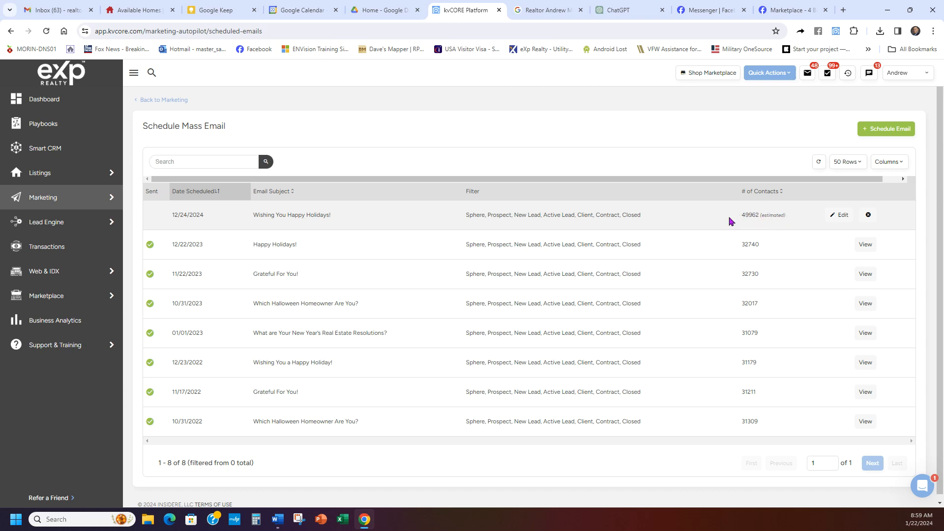
Step: Start another scheduled email and switch its message to the Advanced Editor
{"action": "left_click", "coordinate": [878, 131]}
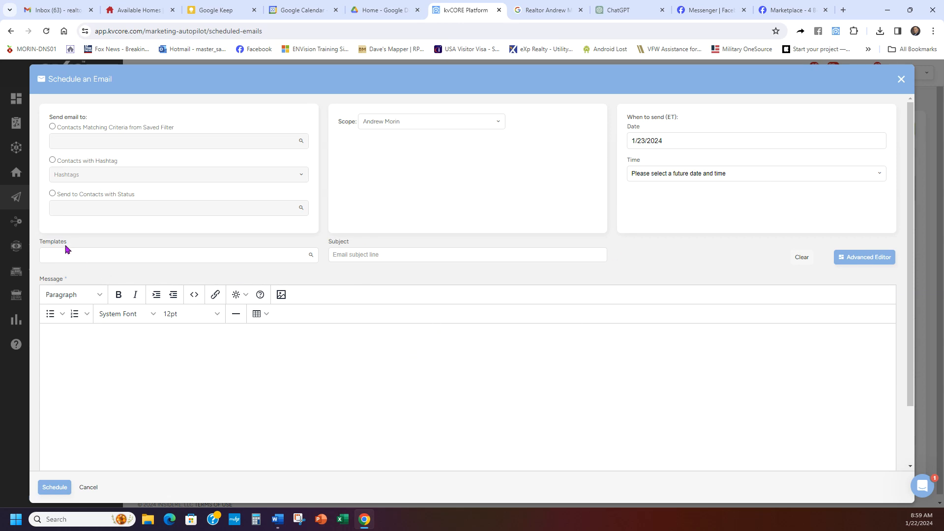
{"action": "left_click", "coordinate": [875, 259]}
{"action": "left_click", "coordinate": [444, 268]}
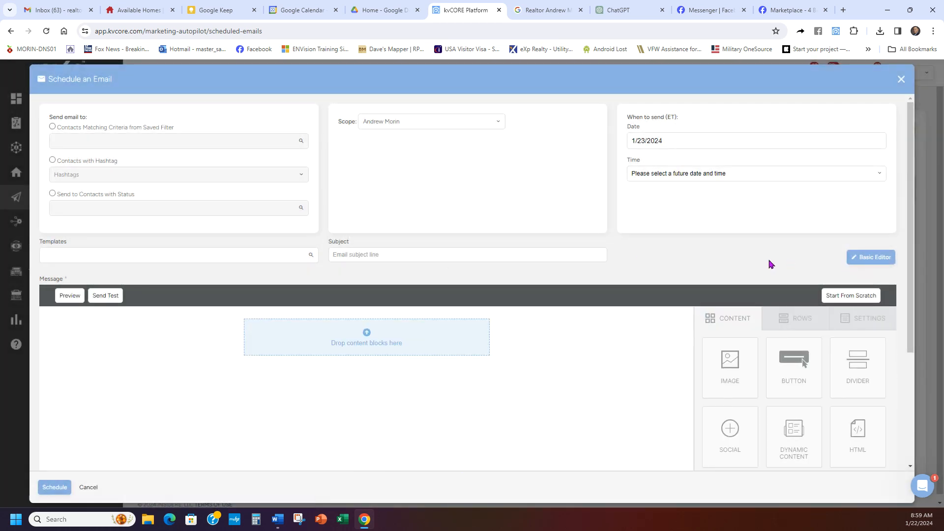
Step: Add an image block to the empty message and insert the Alamo building photo from the file manager
{"action": "scroll", "coordinate": [752, 258], "scroll_direction": "down", "scroll_amount": 3}
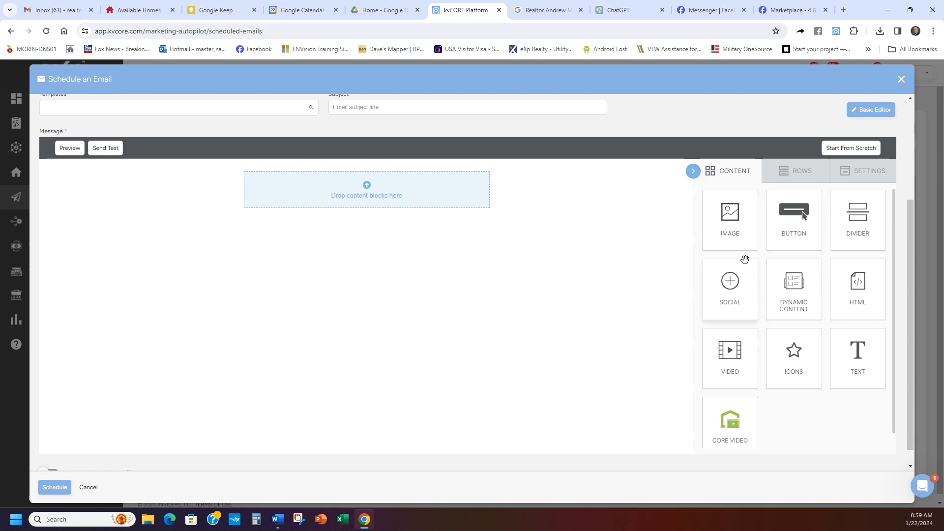
{"action": "left_click_drag", "start_coordinate": [733, 246], "coordinate": [354, 181]}
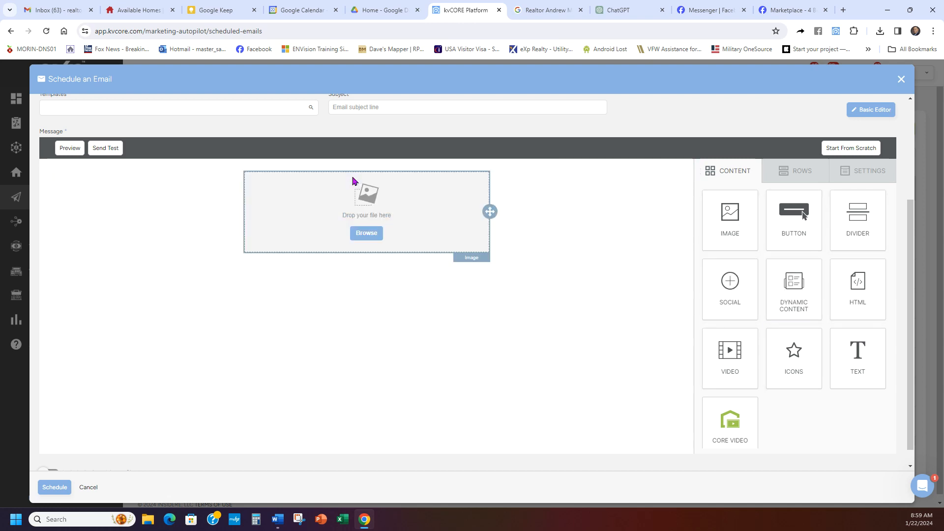
{"action": "left_click", "coordinate": [365, 233]}
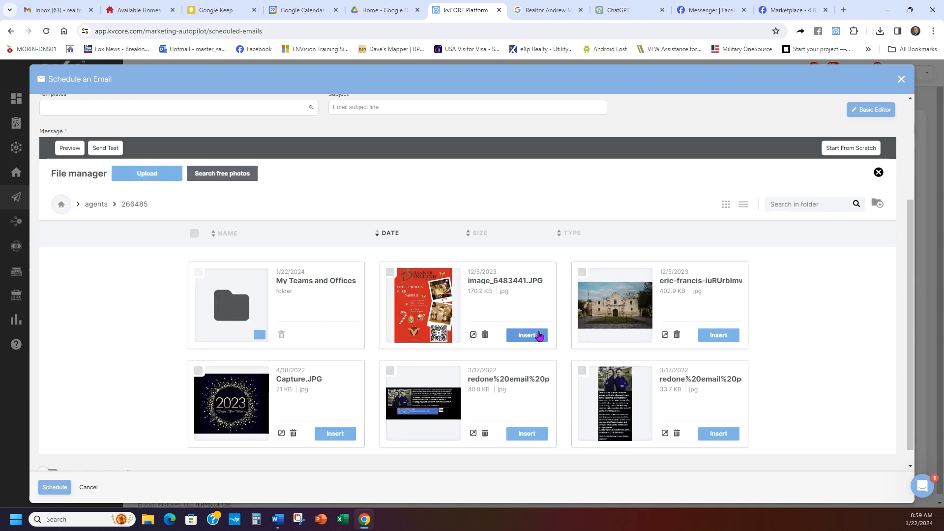
{"action": "left_click", "coordinate": [604, 310]}
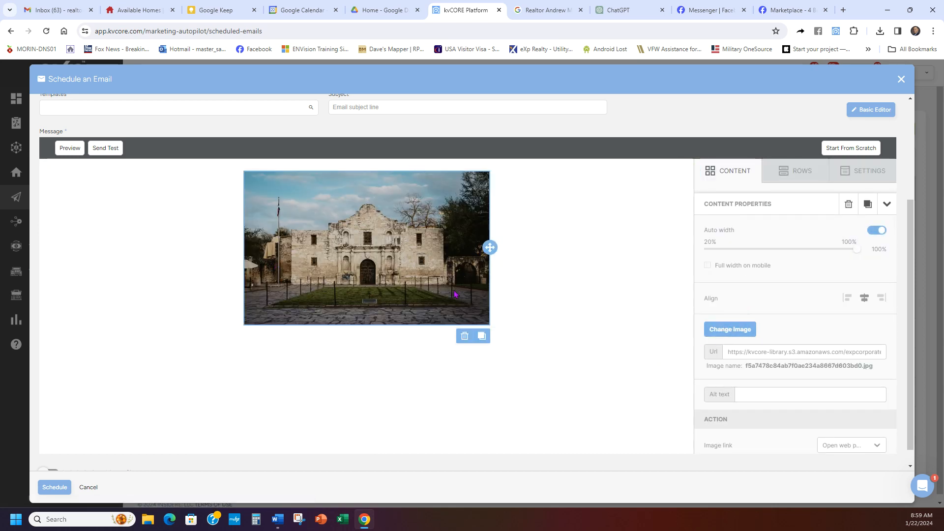
Step: Add a button block below the photo and examine its link URL, label text and formatting options
{"action": "left_click", "coordinate": [729, 176]}
{"action": "left_click_drag", "start_coordinate": [793, 232], "coordinate": [371, 340]}
{"action": "left_click", "coordinate": [368, 338]}
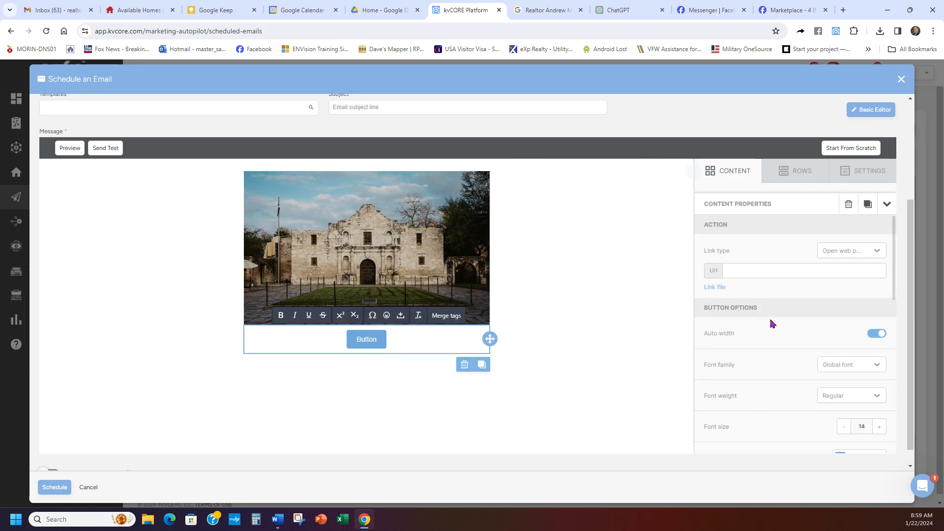
{"action": "left_click", "coordinate": [772, 270]}
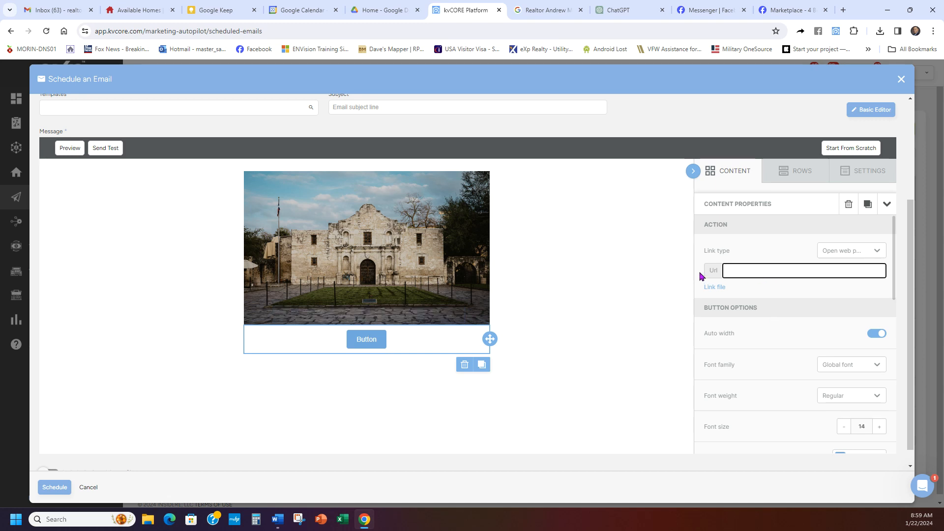
{"action": "scroll", "coordinate": [772, 322], "scroll_direction": "down", "scroll_amount": 2}
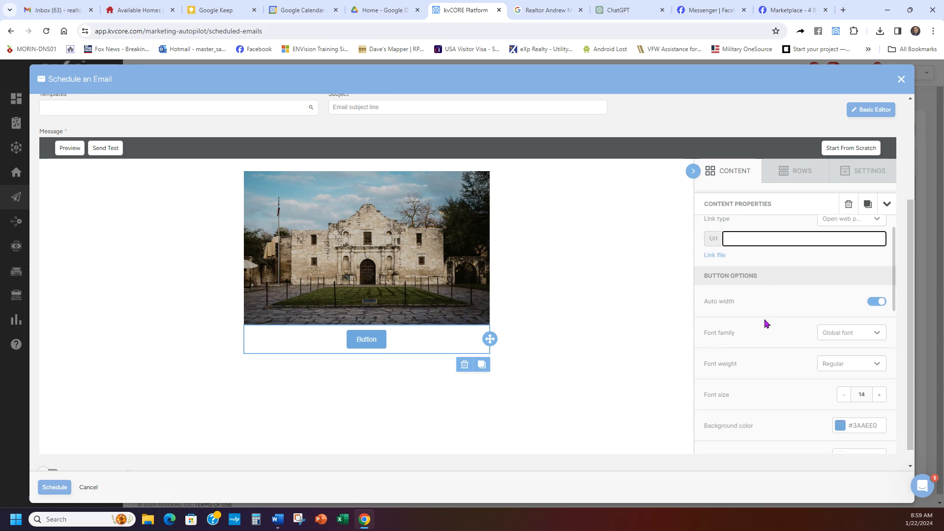
{"action": "left_click", "coordinate": [372, 341]}
{"action": "double_click", "coordinate": [375, 339]}
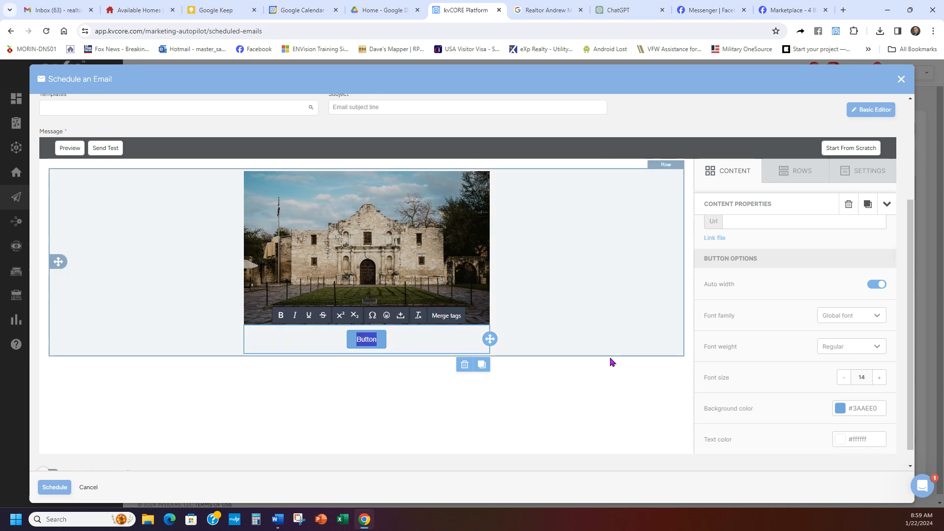
{"action": "left_click", "coordinate": [612, 362]}
{"action": "scroll", "coordinate": [780, 315], "scroll_direction": "up", "scroll_amount": 1}
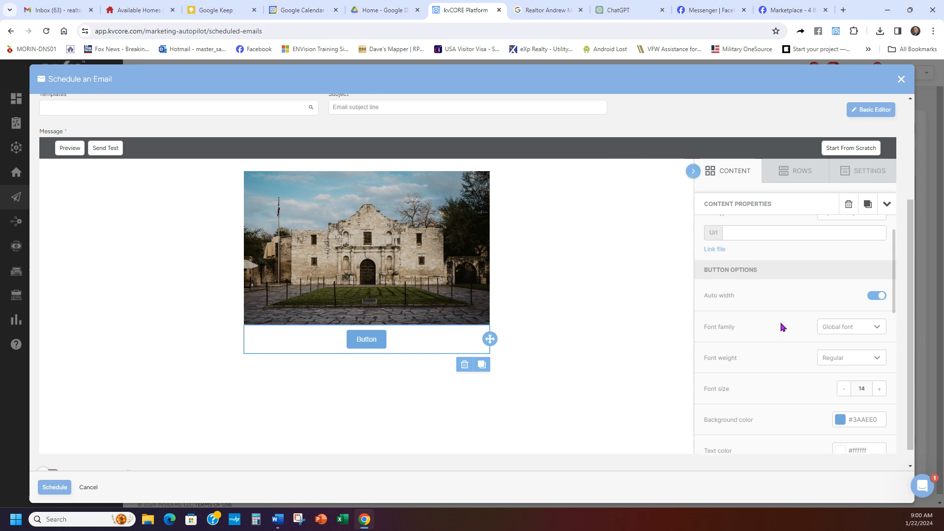
{"action": "left_click", "coordinate": [766, 274]}
Step: Add a social block below the button and review the link settings of its Facebook, Twitter, Instagram and LinkedIn icons
{"action": "left_click", "coordinate": [733, 178]}
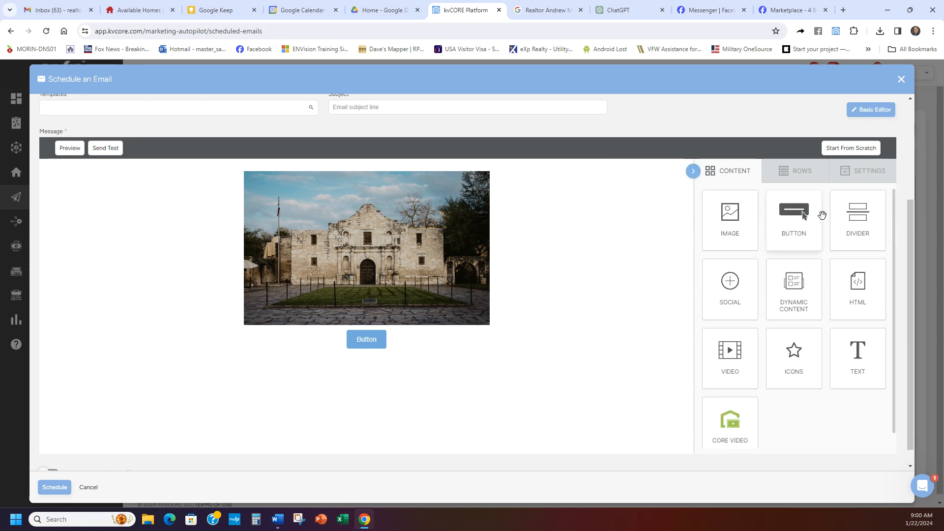
{"action": "left_click_drag", "start_coordinate": [709, 305], "coordinate": [356, 351]}
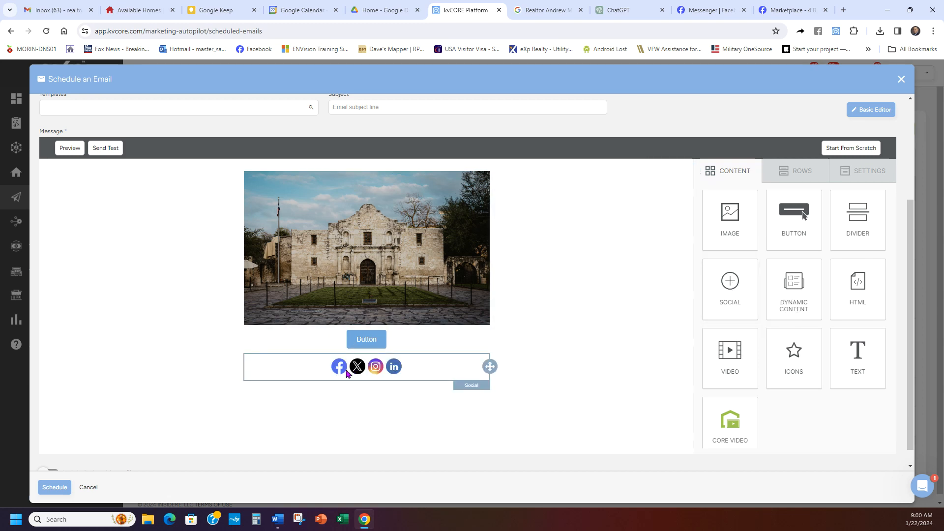
{"action": "left_click", "coordinate": [343, 372]}
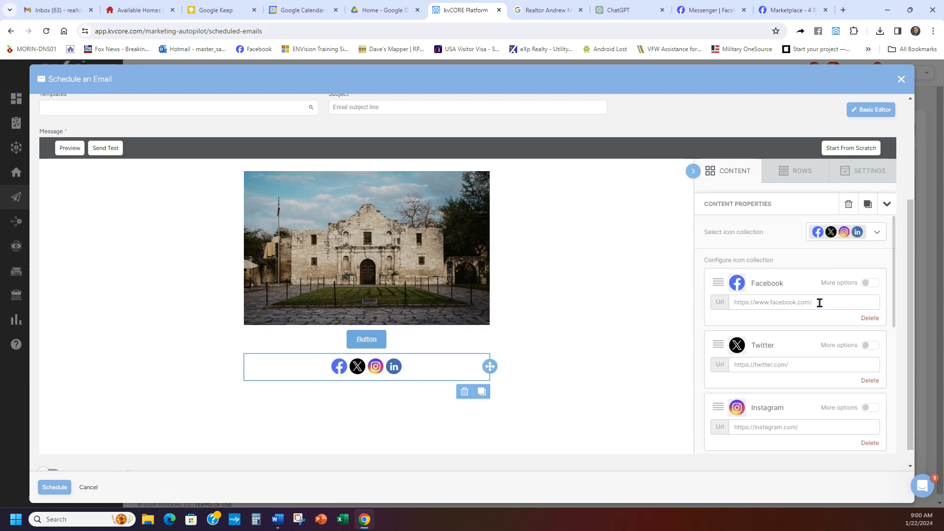
{"action": "scroll", "coordinate": [807, 336], "scroll_direction": "down", "scroll_amount": 3}
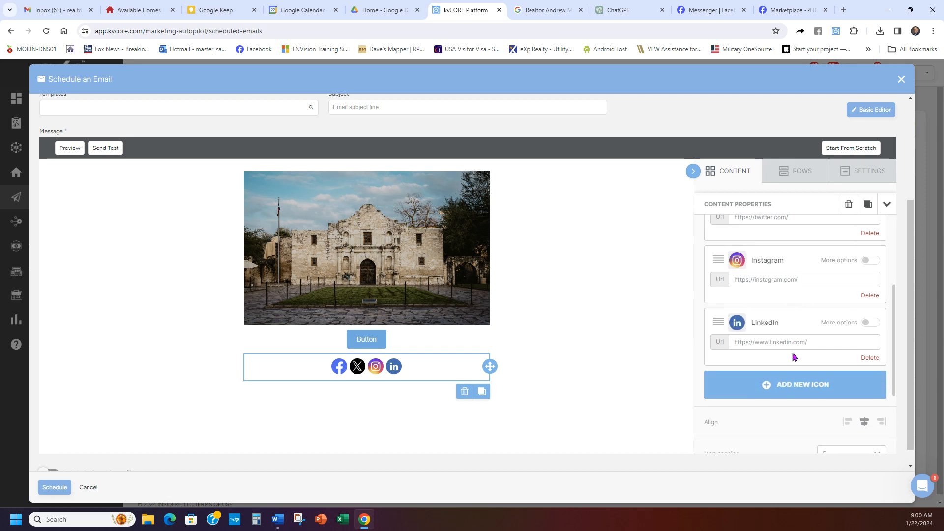
{"action": "scroll", "coordinate": [798, 352], "scroll_direction": "up", "scroll_amount": 3}
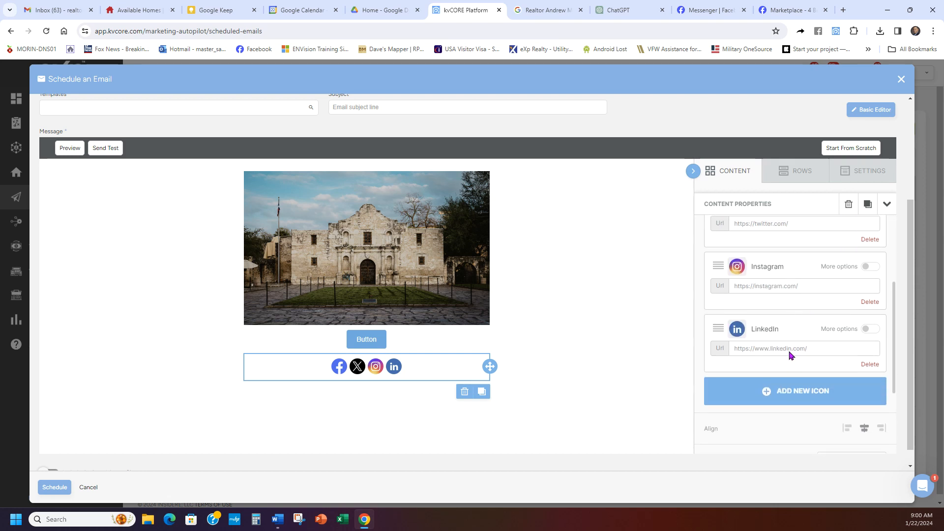
{"action": "scroll", "coordinate": [793, 291], "scroll_direction": "down", "scroll_amount": 4}
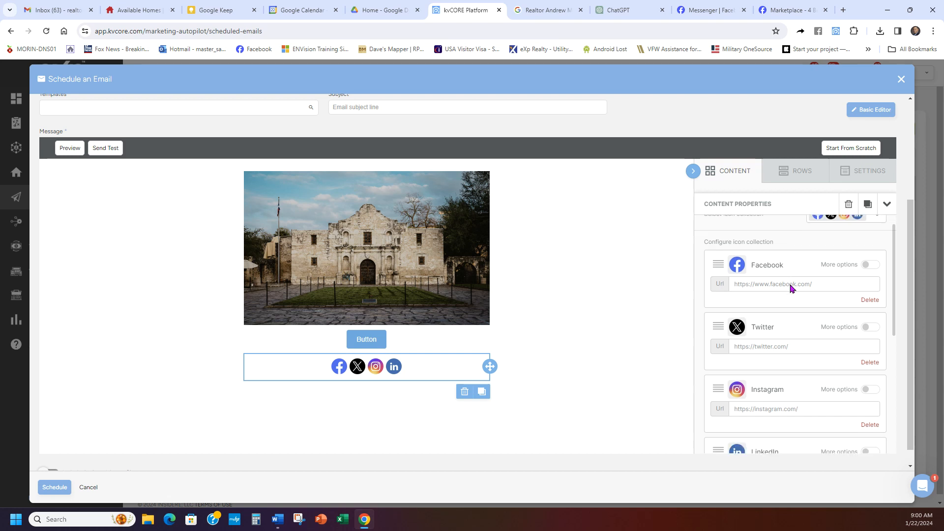
{"action": "left_click", "coordinate": [563, 387]}
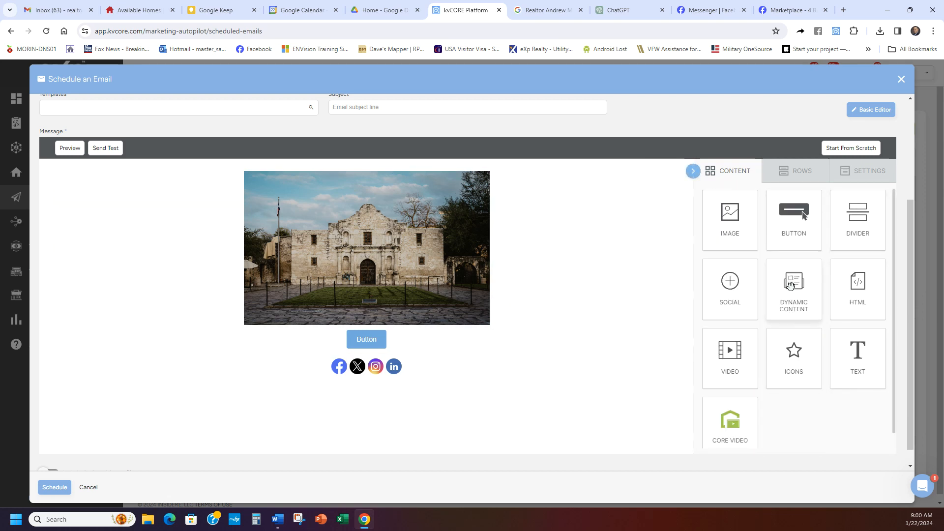
Step: Add a video block below the social icons, open its URL for entry and look over the assembled message
{"action": "scroll", "coordinate": [805, 356], "scroll_direction": "down", "scroll_amount": 1}
{"action": "left_click_drag", "start_coordinate": [730, 344], "coordinate": [371, 388]}
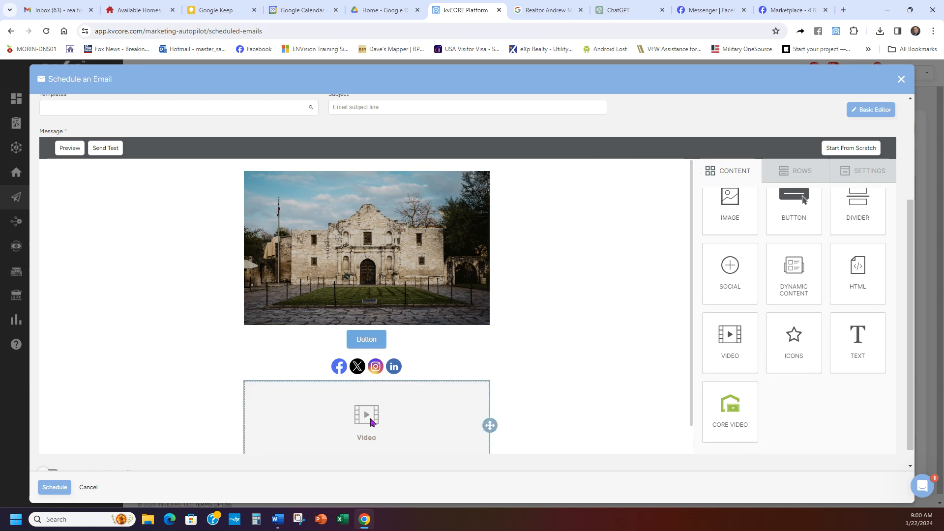
{"action": "left_click", "coordinate": [373, 422]}
{"action": "left_click", "coordinate": [784, 230]}
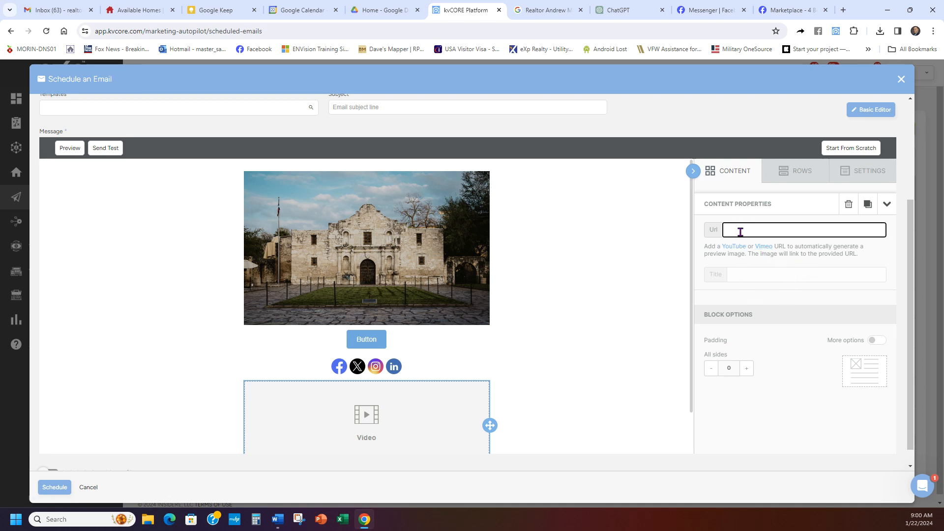
{"action": "scroll", "coordinate": [492, 345], "scroll_direction": "down", "scroll_amount": 1}
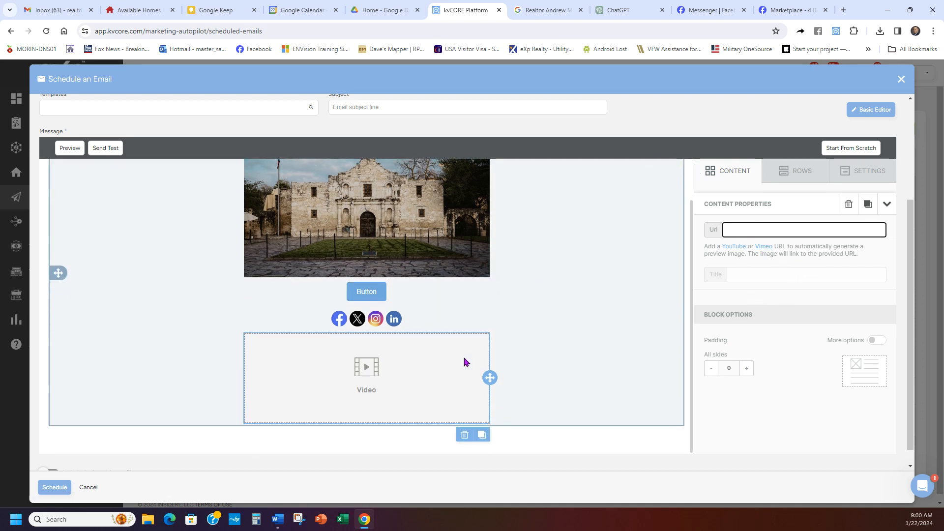
{"action": "scroll", "coordinate": [541, 335], "scroll_direction": "up", "scroll_amount": 1}
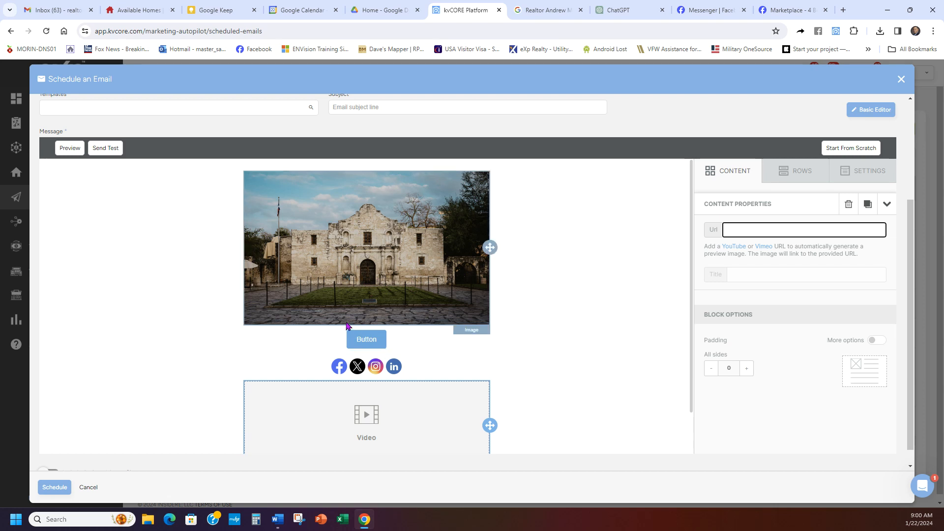
{"action": "scroll", "coordinate": [582, 350], "scroll_direction": "down", "scroll_amount": 1}
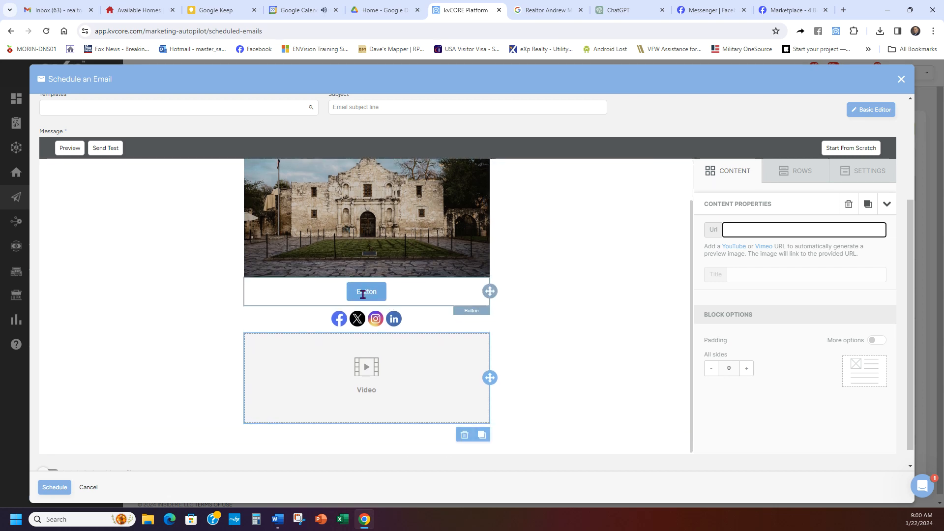
Step: Move the button block from below the photo to beneath the video block and open its link URL for entry
{"action": "left_click", "coordinate": [415, 294]}
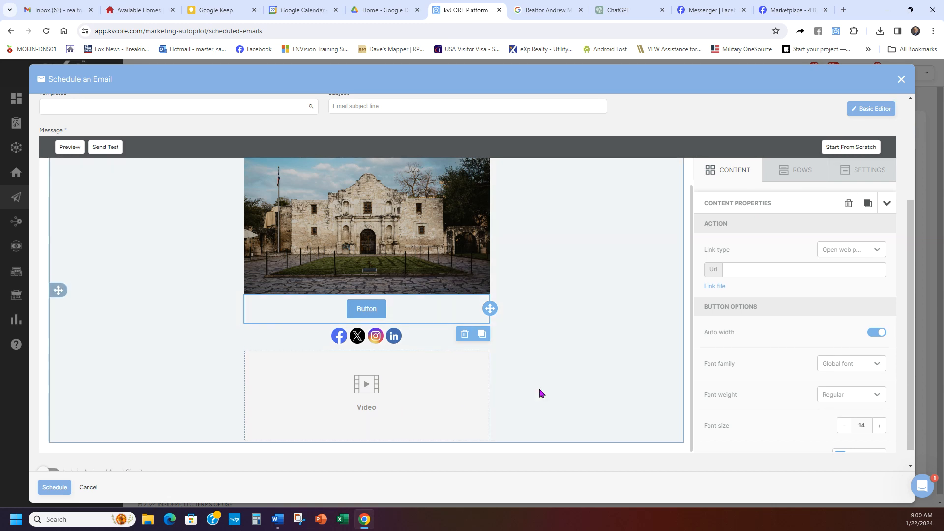
{"action": "left_click_drag", "start_coordinate": [490, 291], "coordinate": [480, 416]}
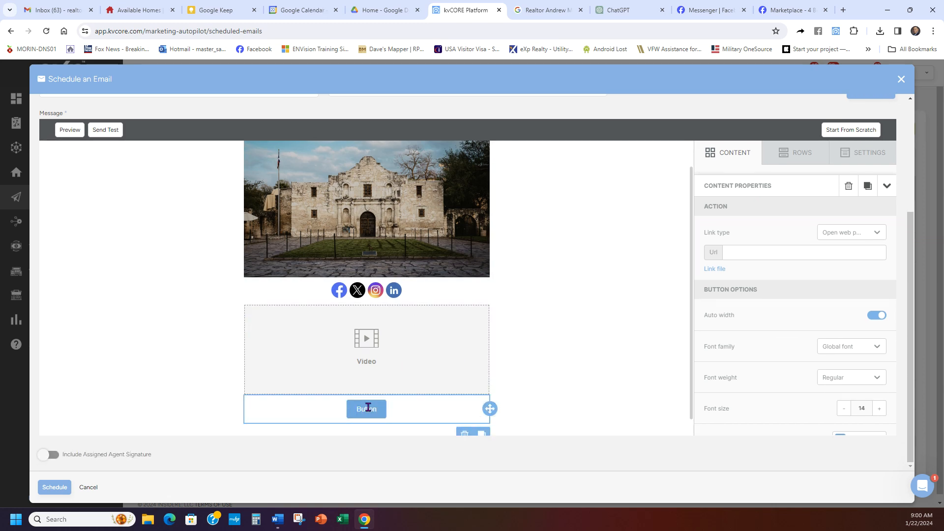
{"action": "left_click", "coordinate": [465, 411]}
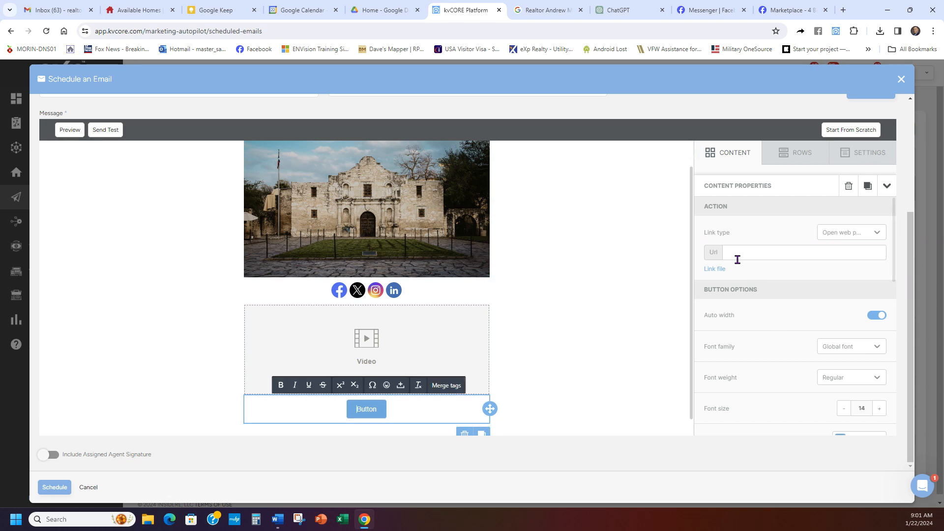
{"action": "left_click", "coordinate": [738, 260]}
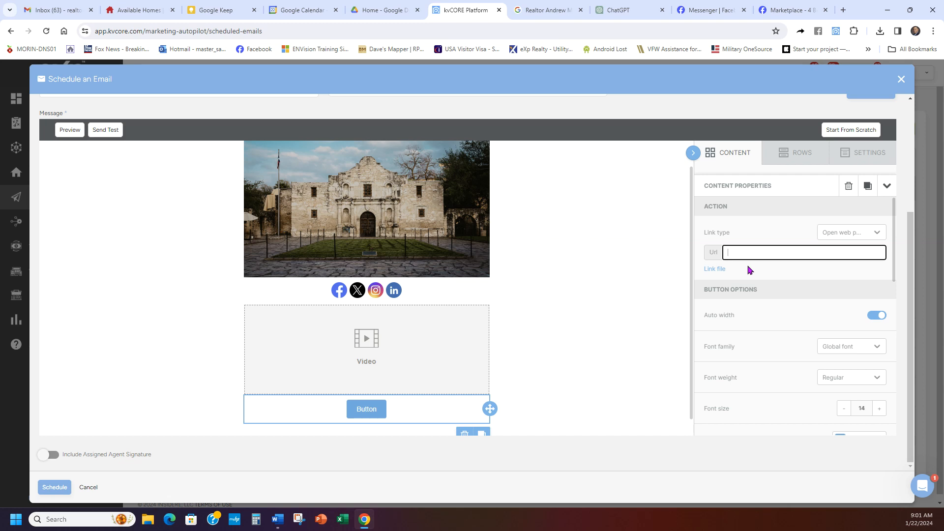
Step: Add an HTML block beneath the button and open its code for editing
{"action": "left_click", "coordinate": [732, 159]}
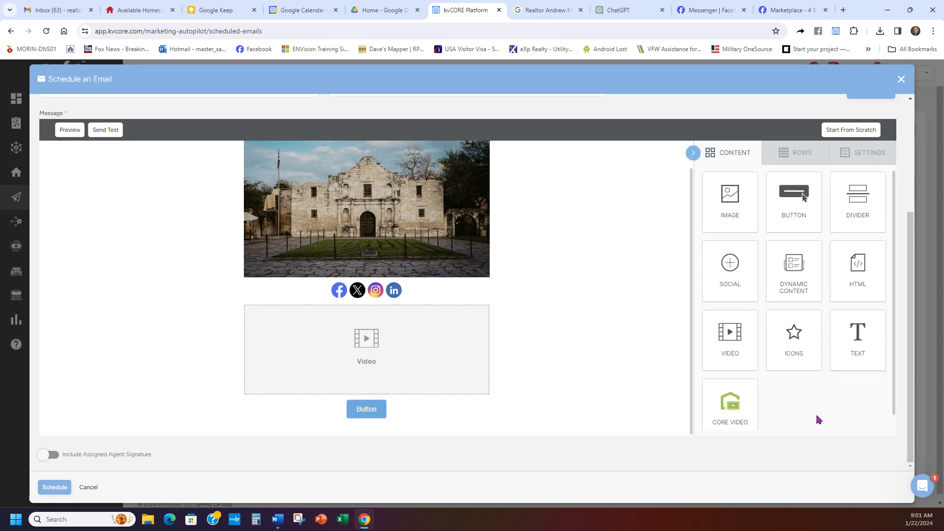
{"action": "scroll", "coordinate": [812, 392], "scroll_direction": "down", "scroll_amount": 1}
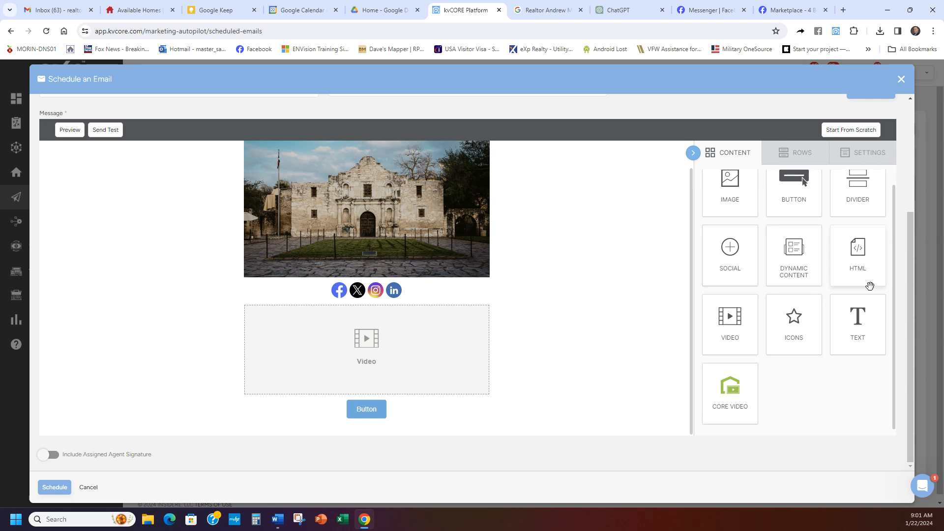
{"action": "scroll", "coordinate": [839, 398], "scroll_direction": "up", "scroll_amount": 1}
{"action": "left_click_drag", "start_coordinate": [861, 268], "coordinate": [362, 428]}
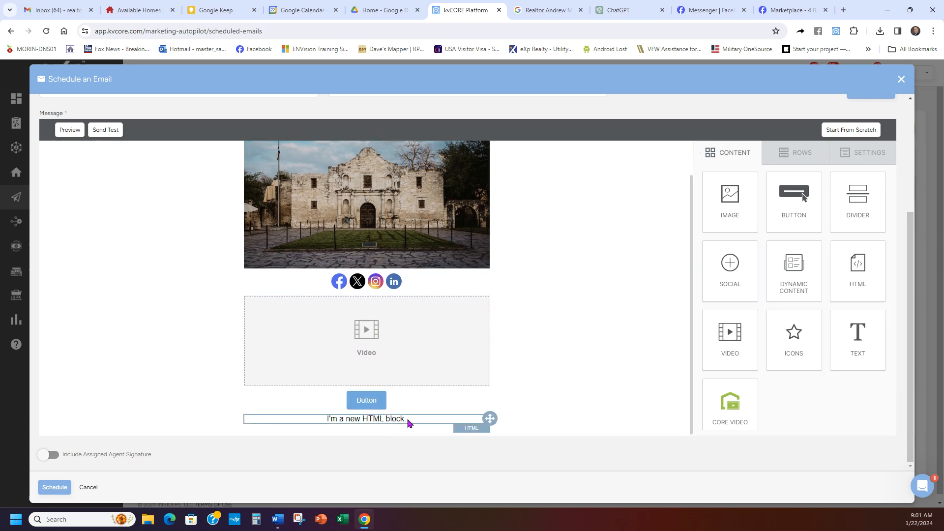
{"action": "left_click", "coordinate": [409, 420]}
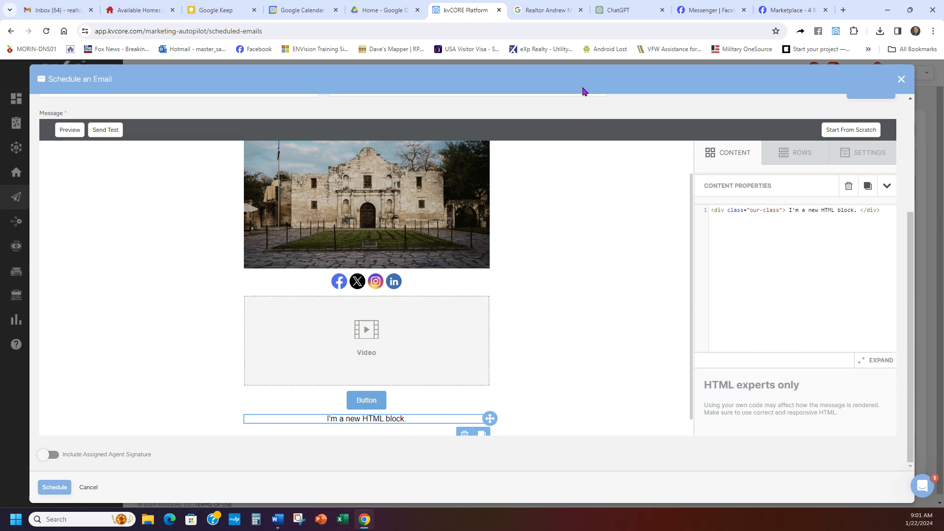
Step: Switch to ChatGPT and try to open the saved "Mortgage Calculator in HTML" conversation
{"action": "left_click", "coordinate": [630, 9]}
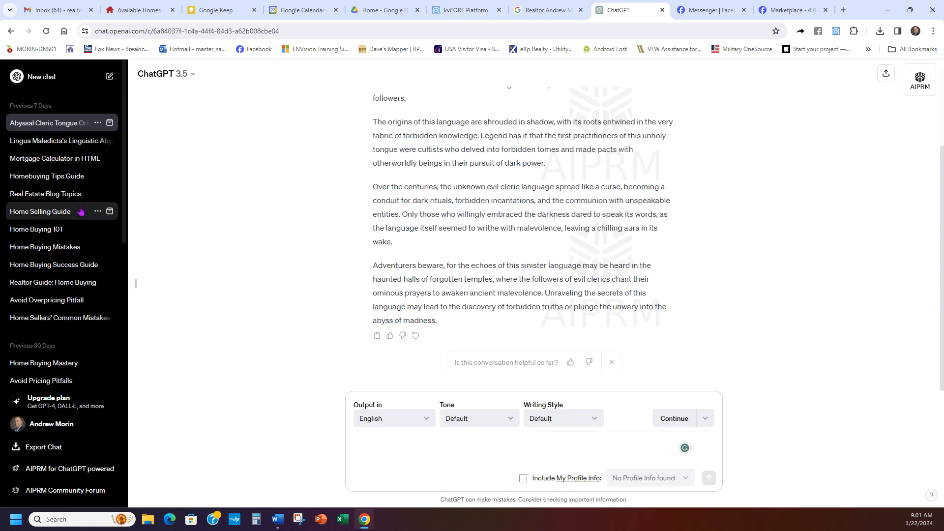
{"action": "left_click", "coordinate": [63, 156]}
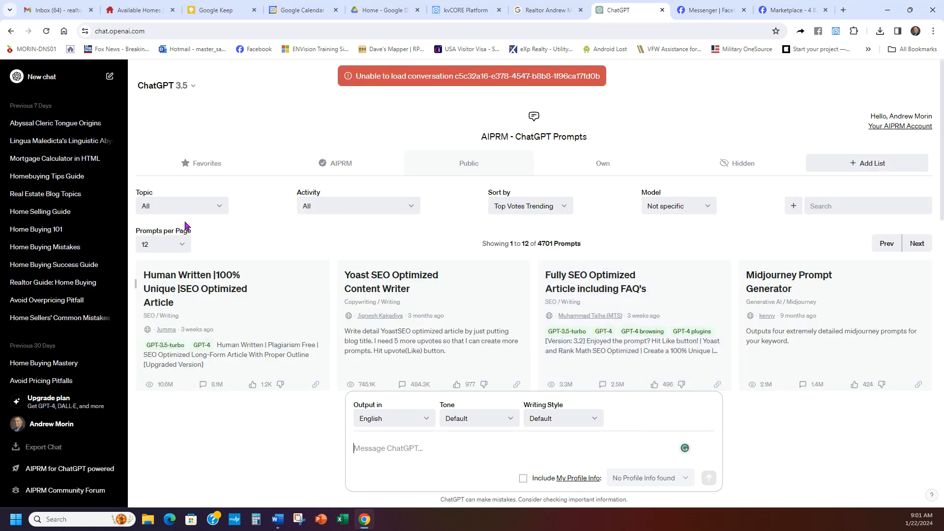
{"action": "left_click", "coordinate": [66, 158]}
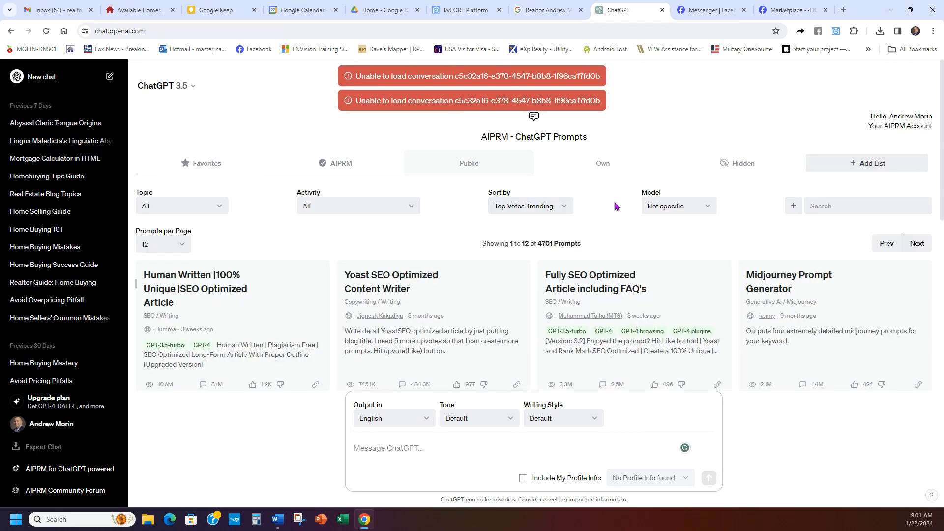
Step: Search the AIPRM prompts for "html", choose Code Generator and submit the request "html mortage calculator"
{"action": "left_click", "coordinate": [856, 209]}
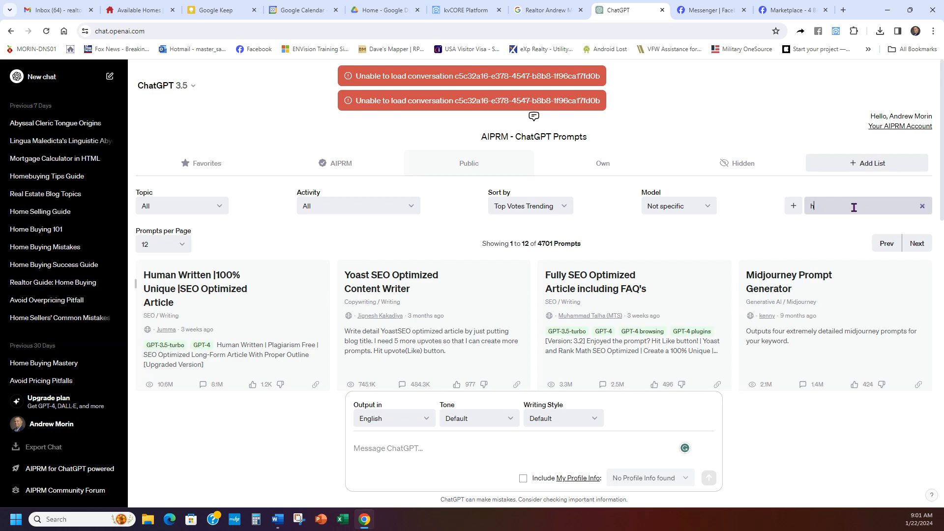
{"action": "type", "text": "html"}
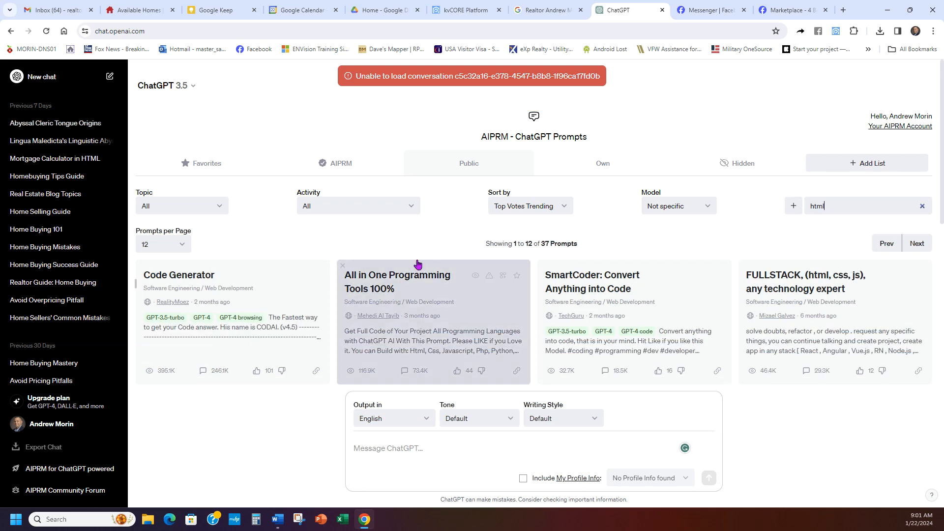
{"action": "left_click", "coordinate": [260, 306]}
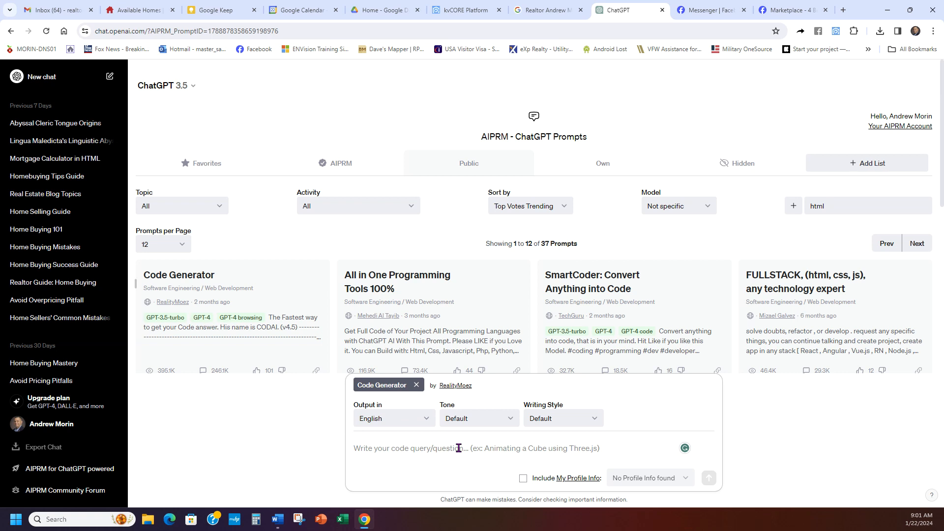
{"action": "type", "text": "html mo"}
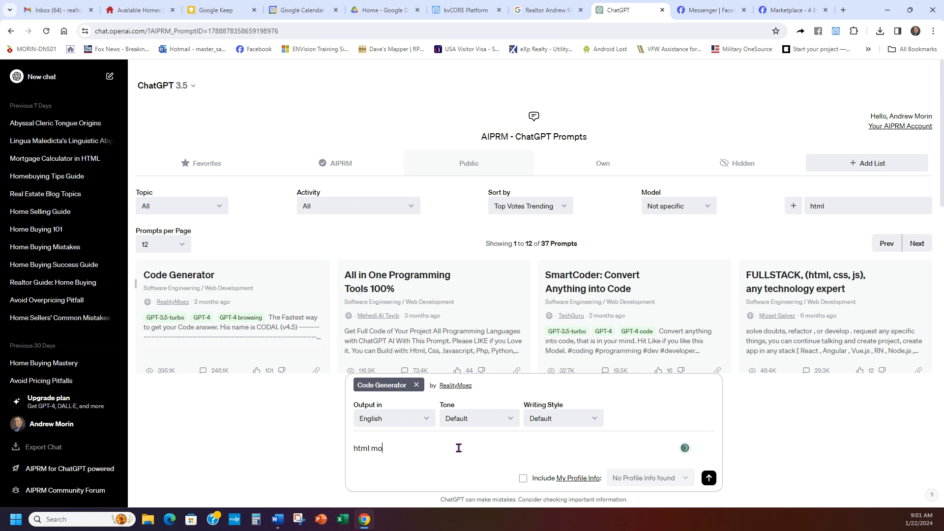
{"action": "type", "text": "rtage calculator"}
{"action": "key", "text": "Return"}
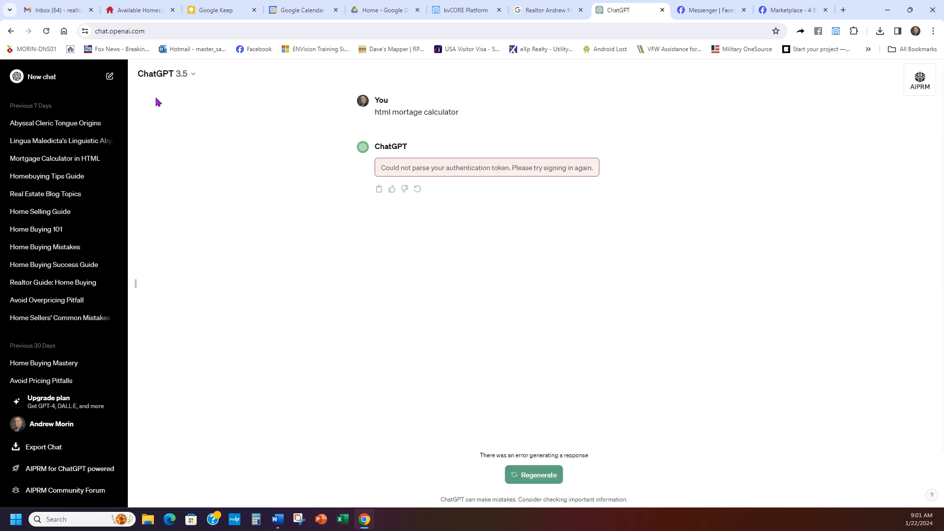
Step: Reload ChatGPT, open the "Mortgage Calculator in HTML" conversation and copy its index.html code
{"action": "left_click", "coordinate": [46, 31]}
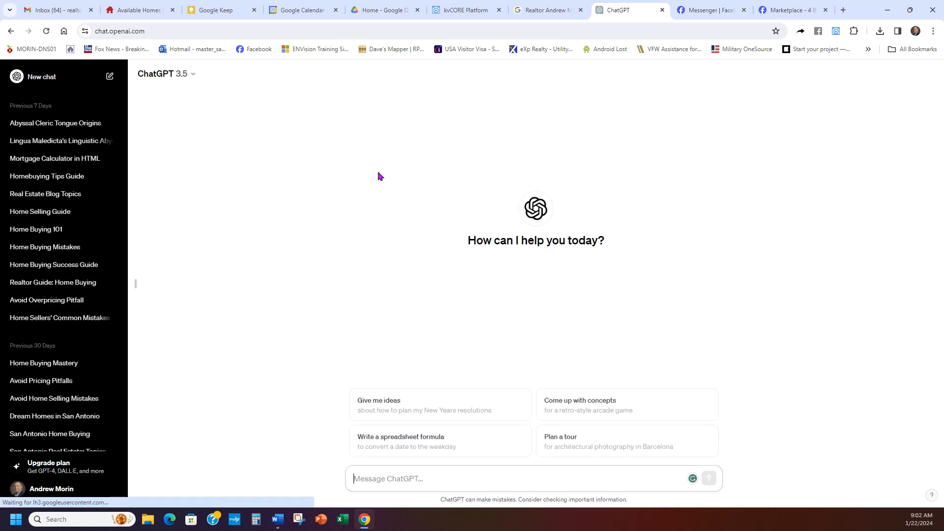
{"action": "left_click", "coordinate": [85, 160]}
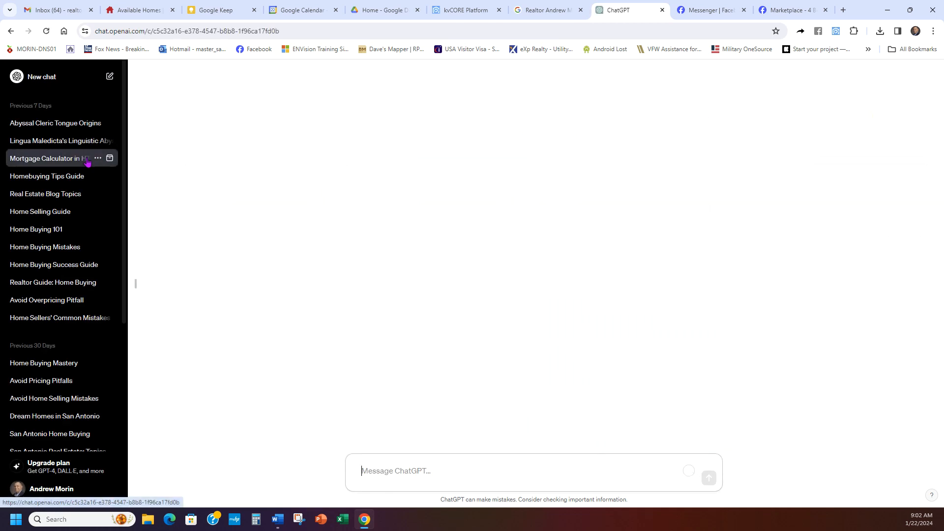
{"action": "scroll", "coordinate": [751, 270], "scroll_direction": "up", "scroll_amount": 15}
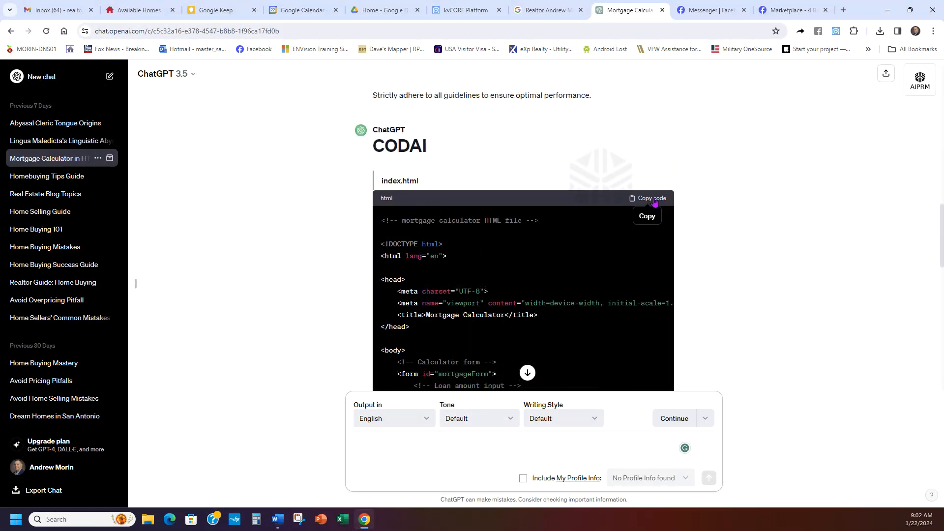
{"action": "left_click", "coordinate": [655, 199]}
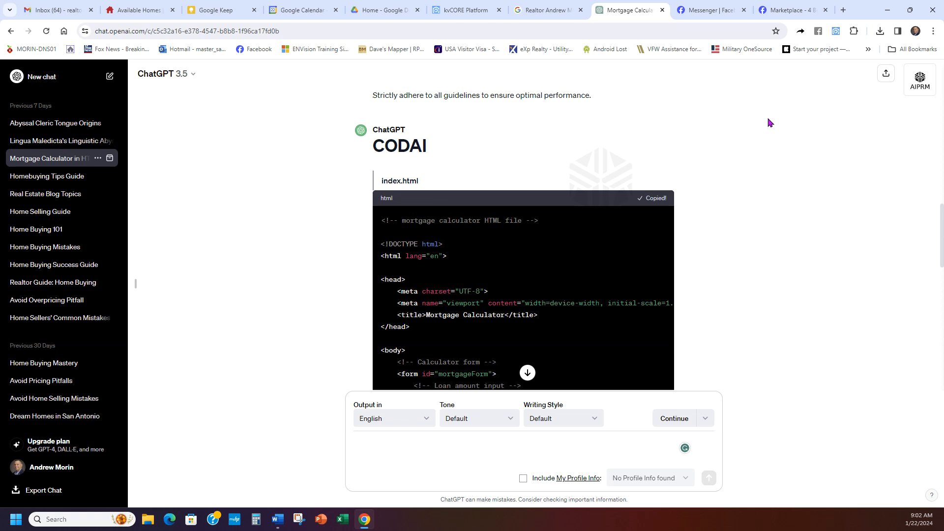
Step: Switch back to kvCORE and paste the copied mortgage calculator code after the existing line in the HTML block
{"action": "left_click", "coordinate": [466, 7]}
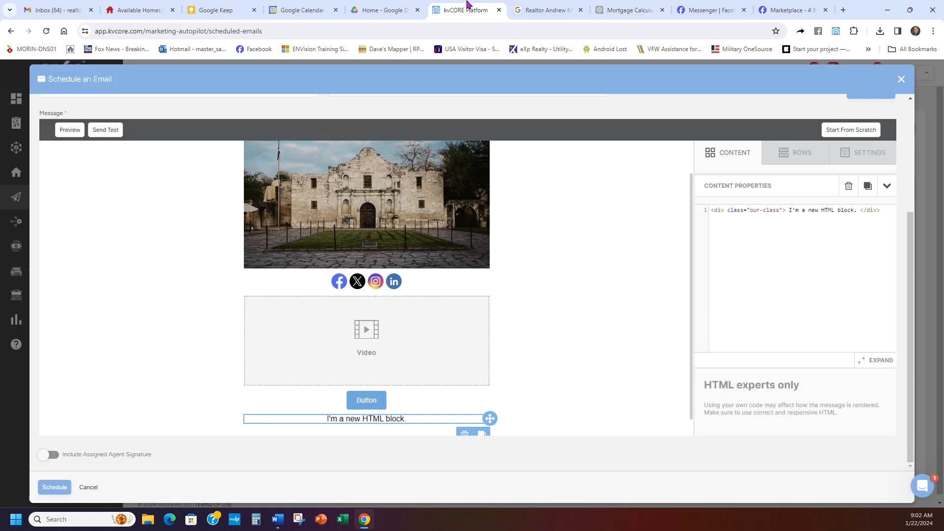
{"action": "left_click", "coordinate": [888, 210]}
{"action": "key", "text": "ctrl+v"}
{"action": "left_click", "coordinate": [597, 267]}
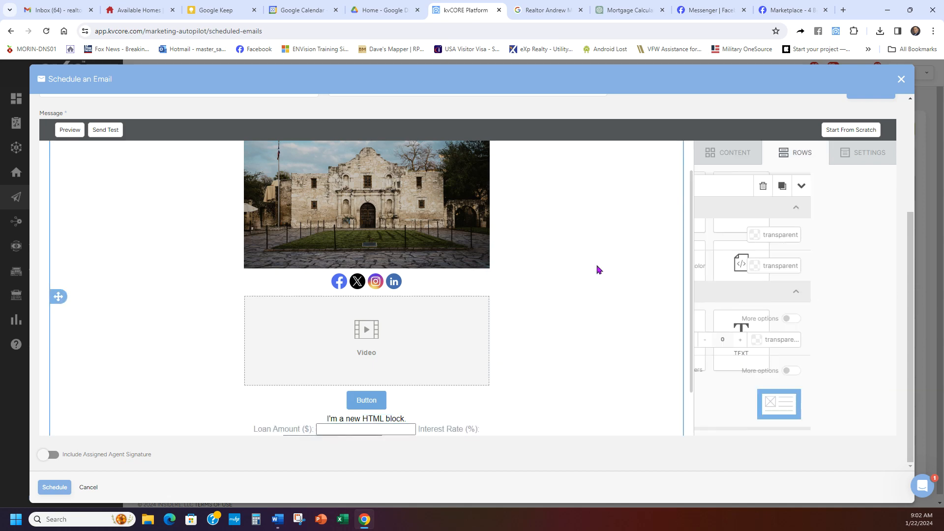
{"action": "scroll", "coordinate": [584, 327], "scroll_direction": "down", "scroll_amount": 1}
Step: Delete the placeholder text "I'm a new HTML block." from the HTML block's code and look over the calculator in the message
{"action": "left_click", "coordinate": [394, 364]}
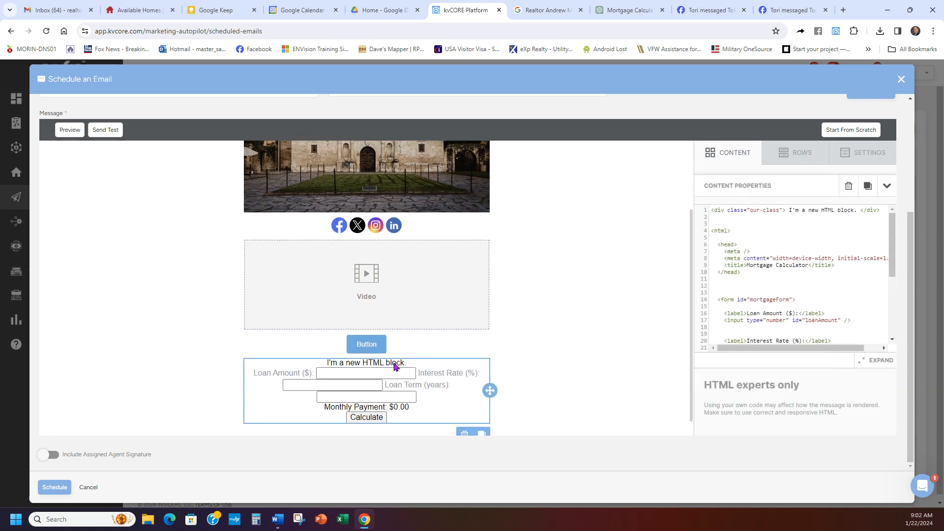
{"action": "scroll", "coordinate": [813, 296], "scroll_direction": "up", "scroll_amount": 2}
{"action": "scroll", "coordinate": [848, 300], "scroll_direction": "down", "scroll_amount": 2}
{"action": "left_click_drag", "start_coordinate": [862, 212], "coordinate": [792, 211]}
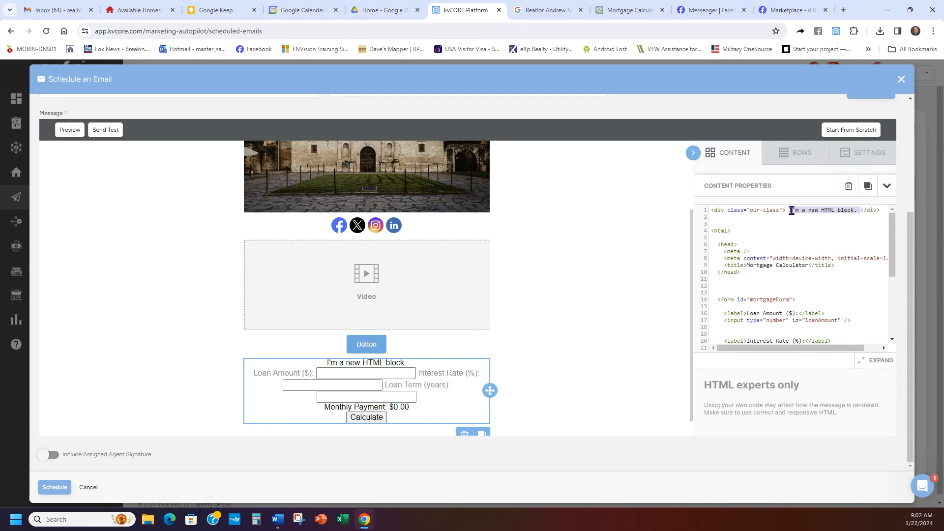
{"action": "key", "text": "BackSpace"}
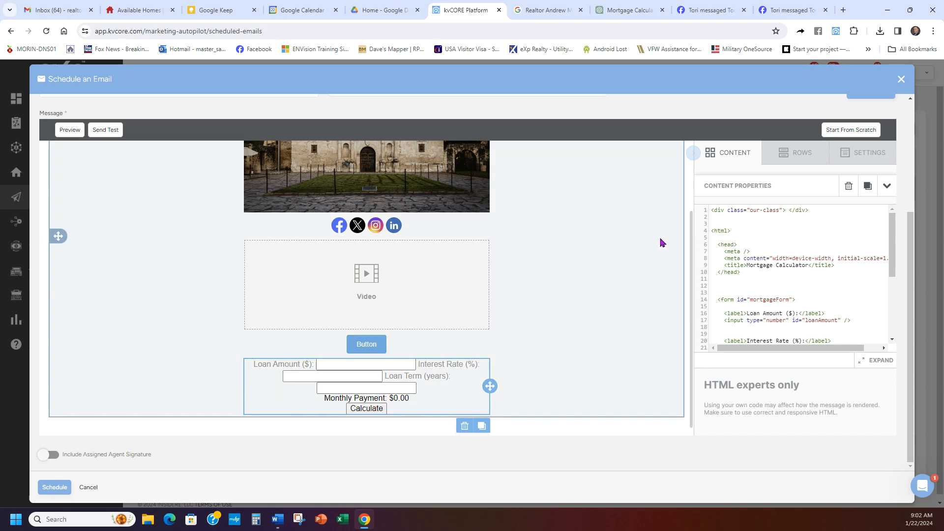
{"action": "left_click", "coordinate": [635, 240]}
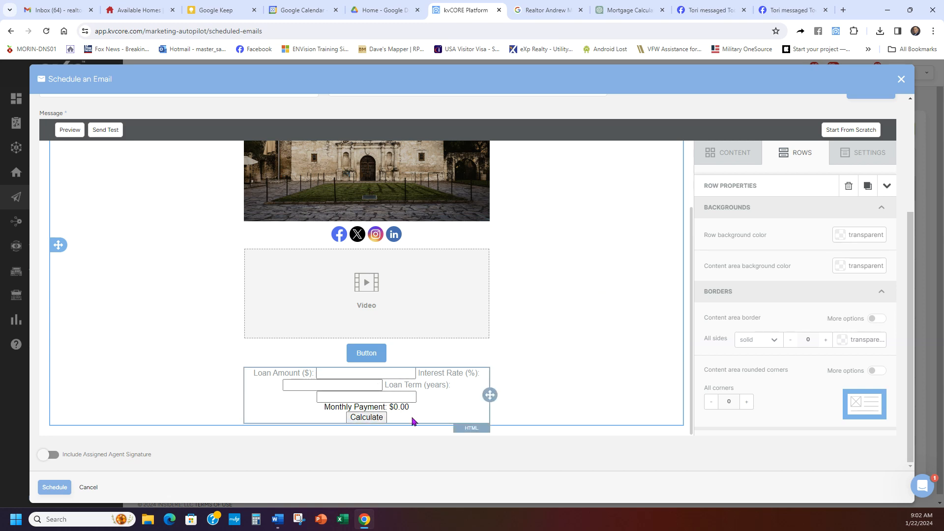
{"action": "scroll", "coordinate": [609, 312], "scroll_direction": "up", "scroll_amount": 2}
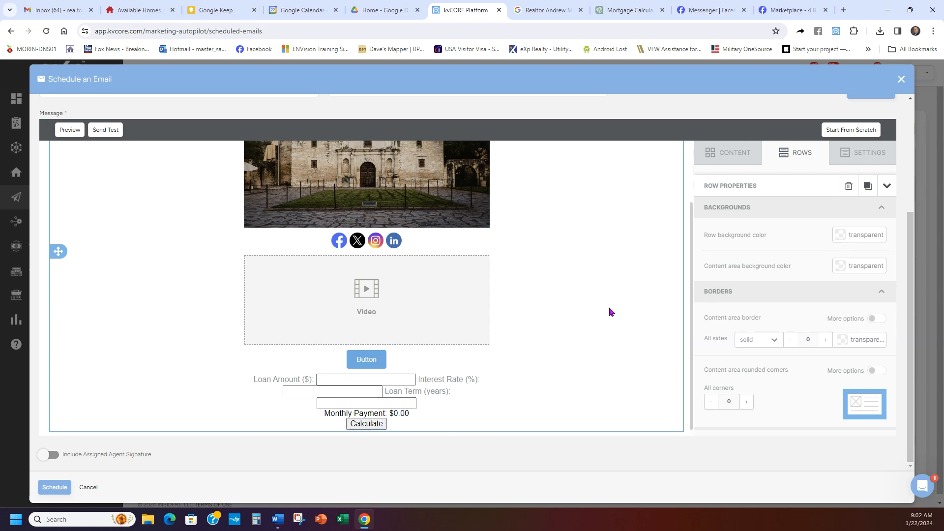